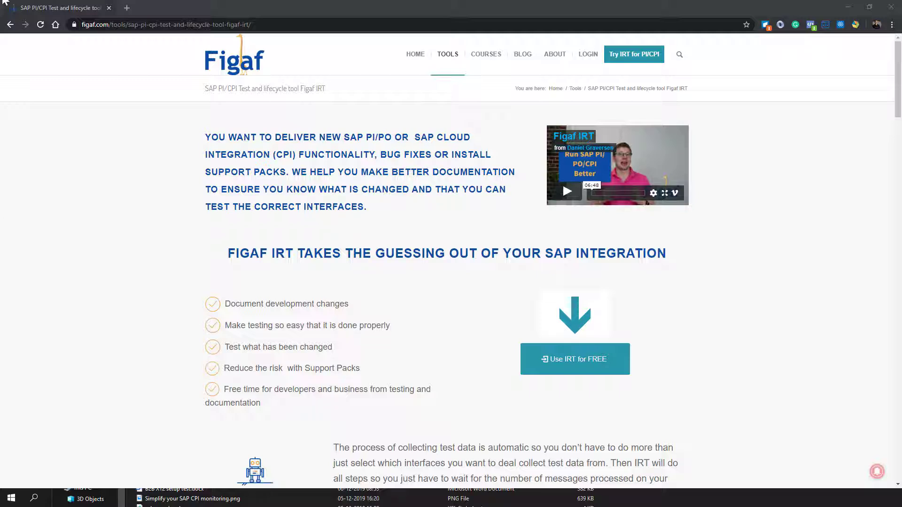
# Step: Open the free IRT sign-up form, correct the e-mail address ending, and submit it
pyautogui.click(550, 359)
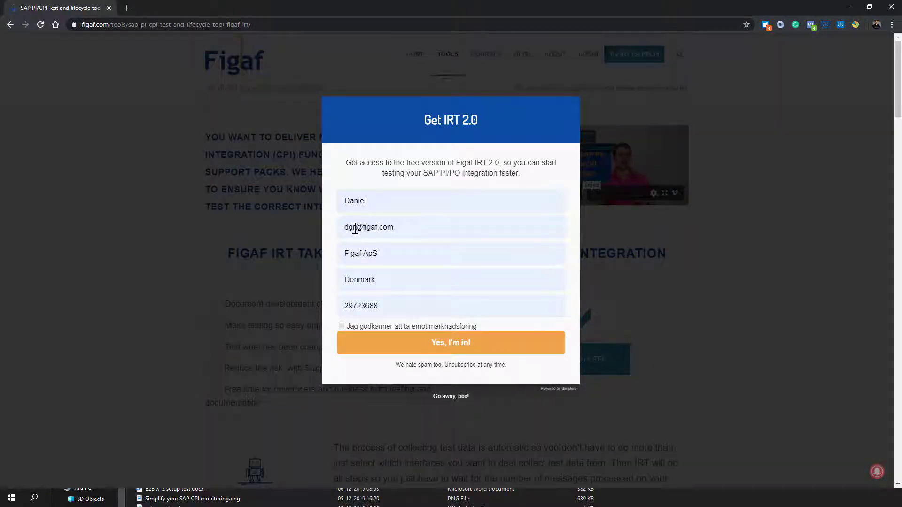
pyautogui.moveTo(355, 228); pyautogui.dragTo(340, 225)
pyautogui.press('End')
pyautogui.press('BackSpace')
pyautogui.press('BackSpace')
pyautogui.press('BackSpace')
pyautogui.write('d')
pyautogui.click(416, 343)
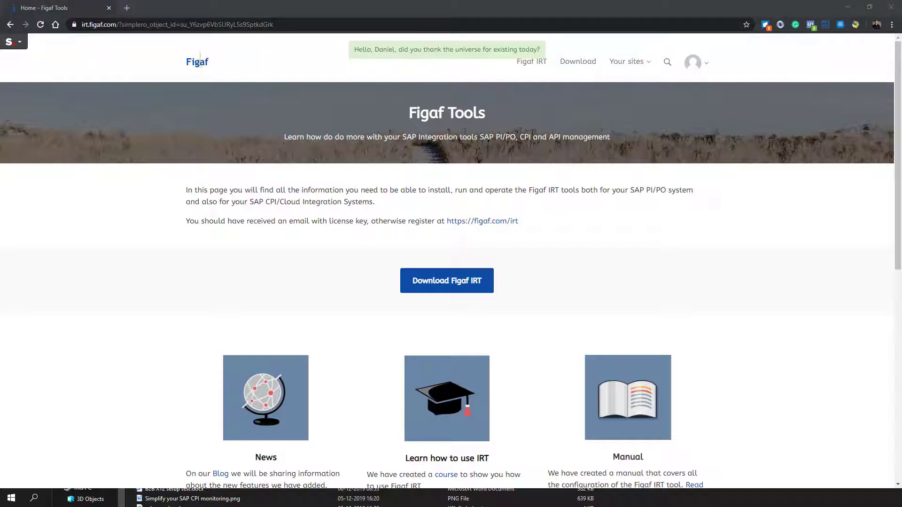
pyautogui.moveTo(0, 227); pyautogui.dragTo(0, 112)
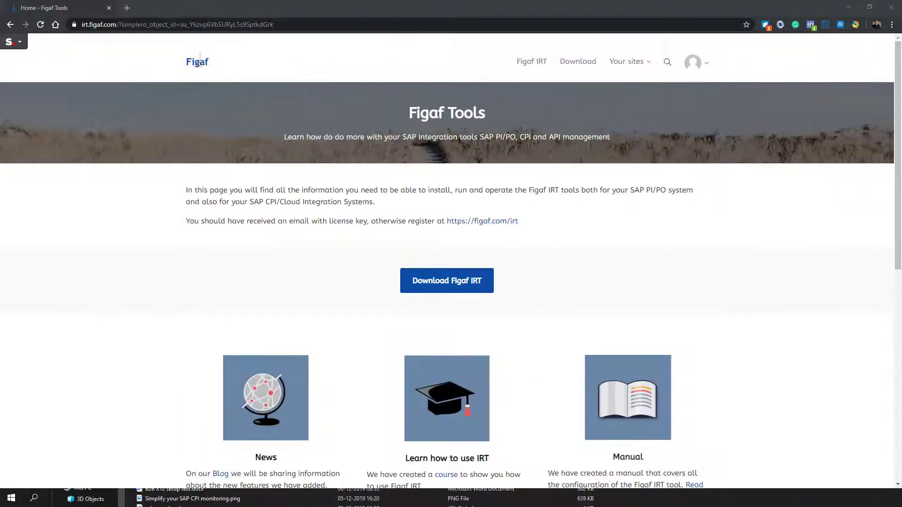
# Step: Download irt-2.11.5.jar and the run-irt.bat bootstrap script from the Figaf IRT download page
pyautogui.click(456, 288)
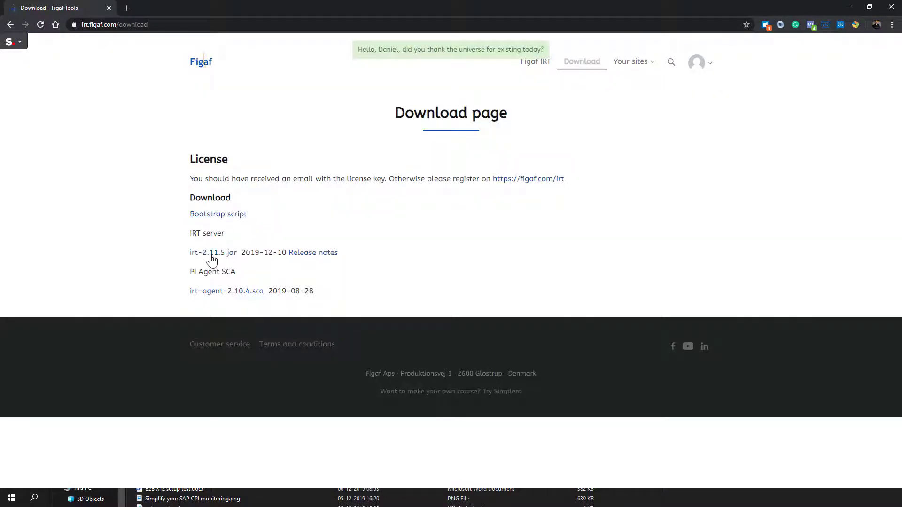
pyautogui.click(211, 253)
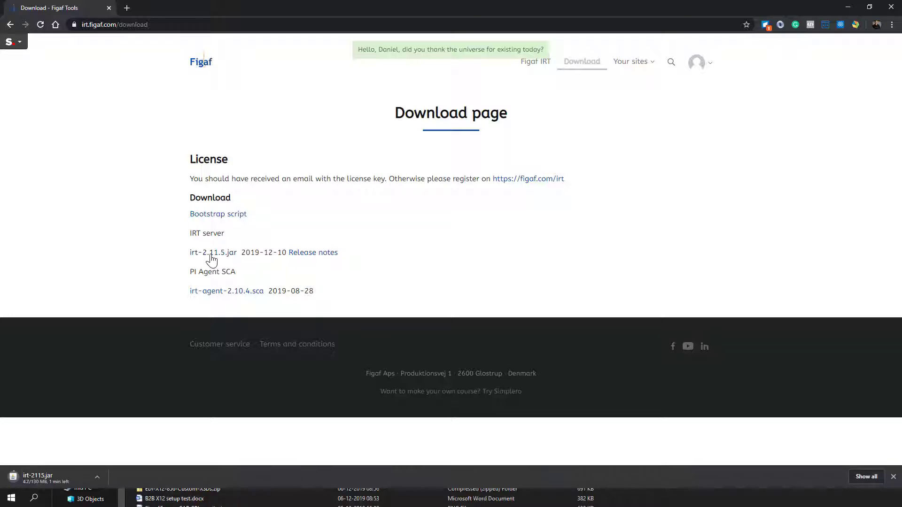
pyautogui.click(210, 216)
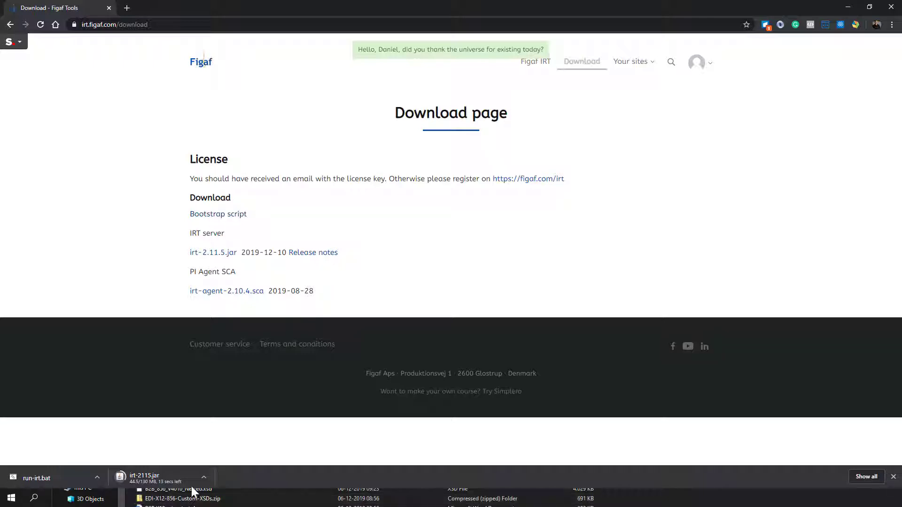
pyautogui.click(277, 501)
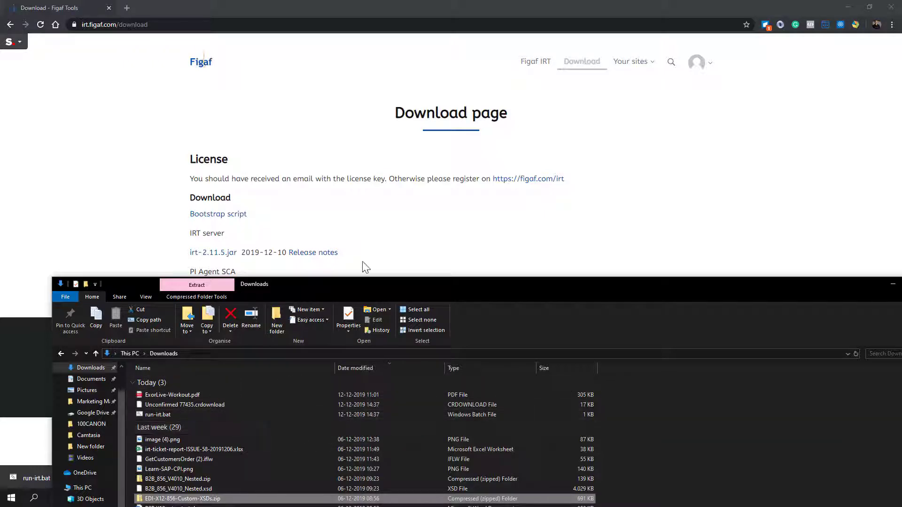
# Step: Keep the flagged jar download and select irt-2115.jar together with run-irt.bat in Downloads
pyautogui.moveTo(371, 285); pyautogui.dragTo(506, 141)
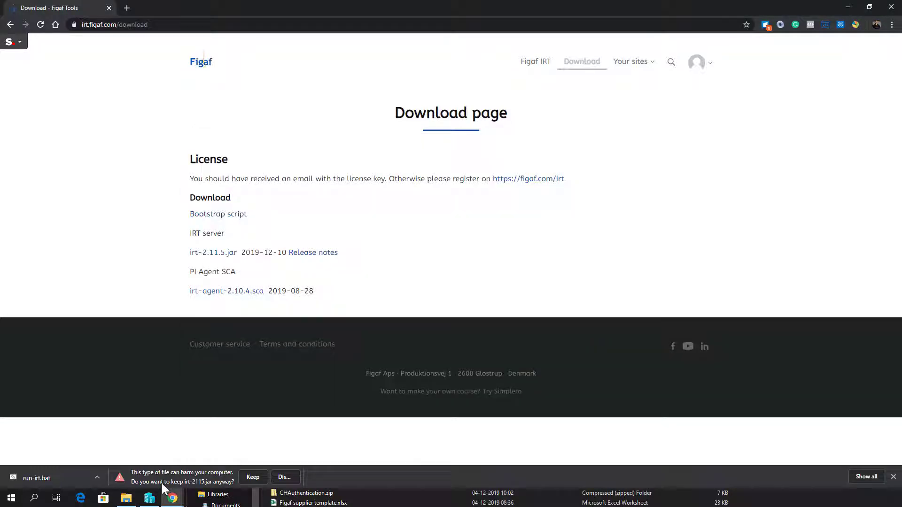
pyautogui.click(173, 498)
pyautogui.click(250, 478)
pyautogui.click(239, 494)
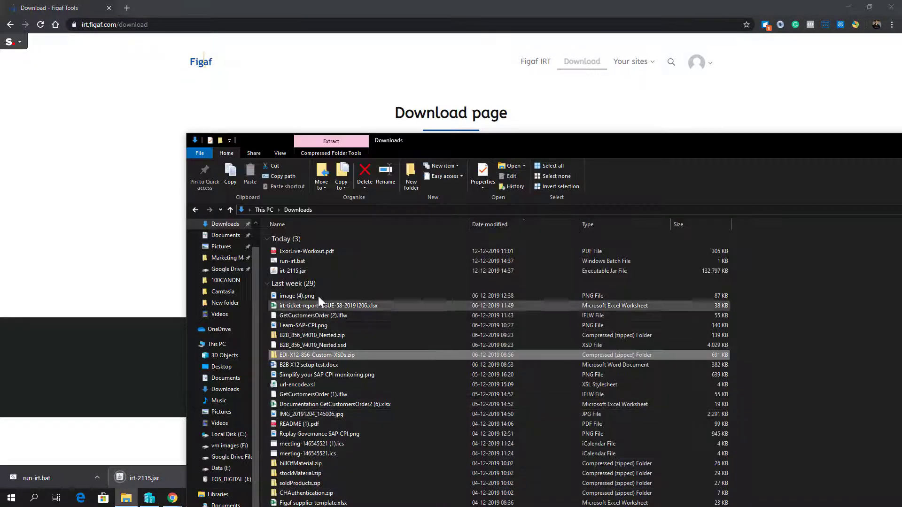
pyautogui.moveTo(320, 273); pyautogui.dragTo(317, 264)
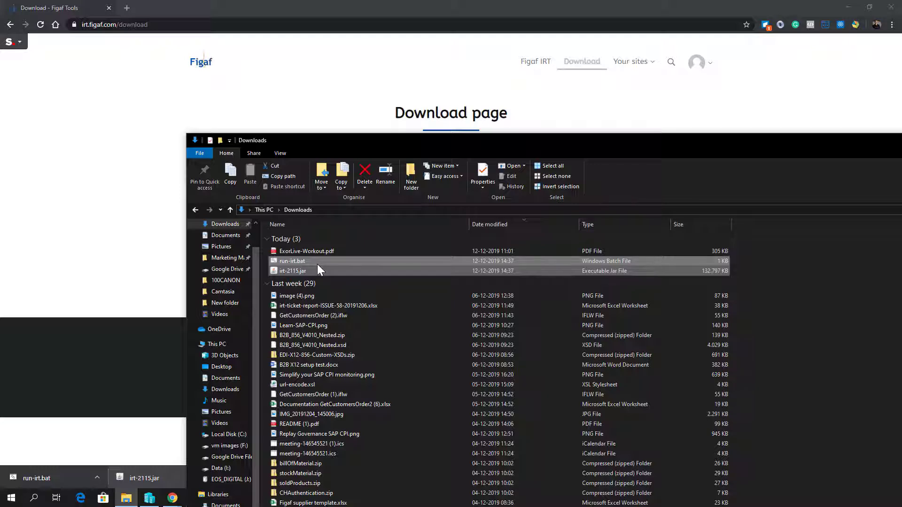
# Step: Create a new folder named 'irt demo' in Documents
pyautogui.click(230, 238)
pyautogui.rightClick(760, 266)
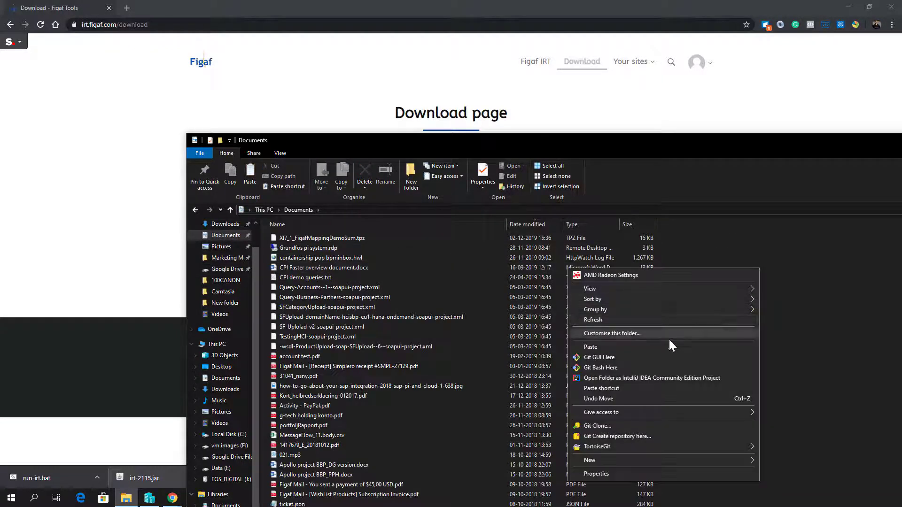
pyautogui.moveTo(652, 462)
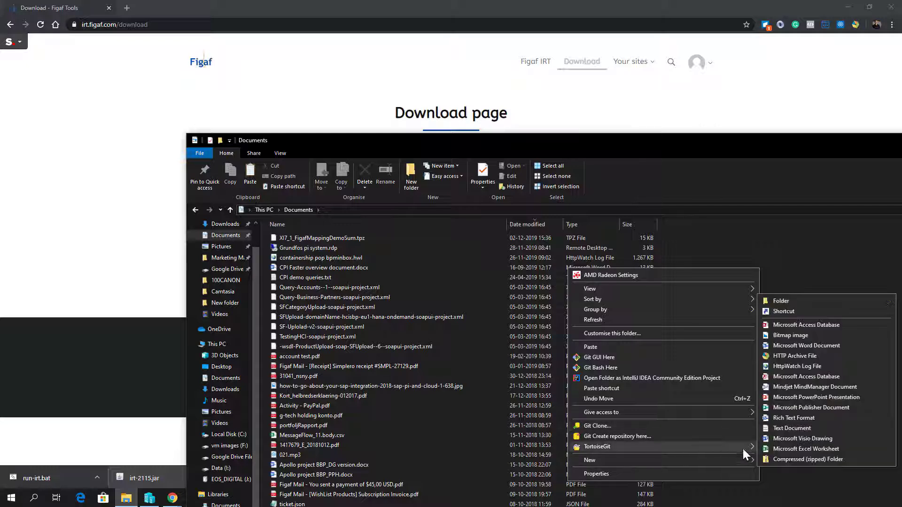
pyautogui.click(815, 303)
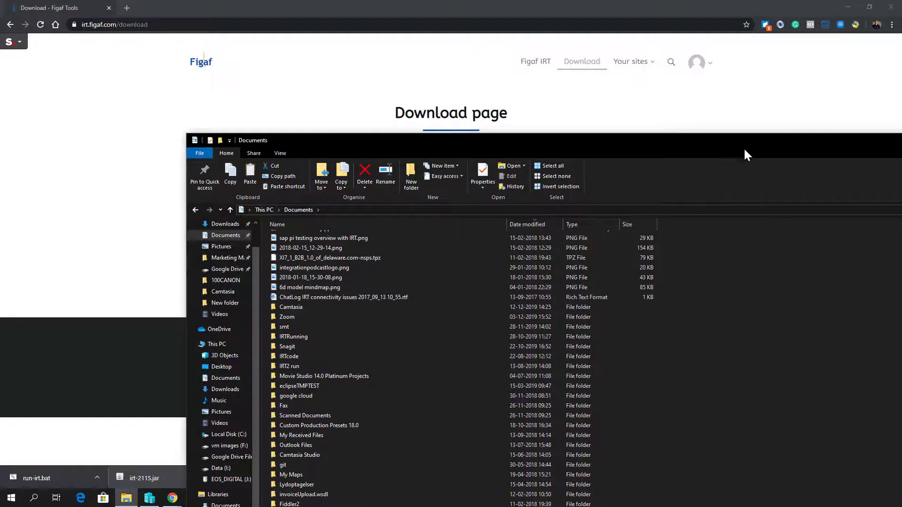
pyautogui.moveTo(743, 147); pyautogui.dragTo(755, 4)
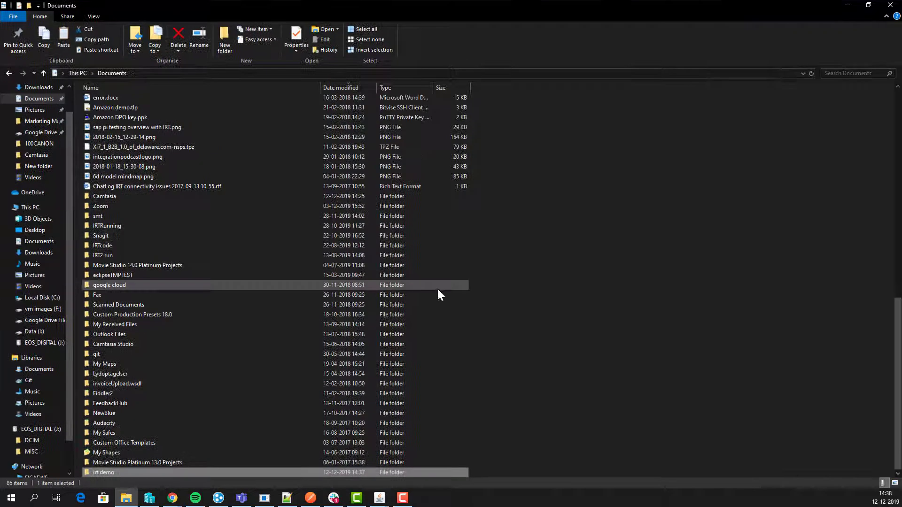
# Step: Paste irt-2115.jar and run-irt.bat into the irt demo folder
pyautogui.doubleClick(104, 473)
pyautogui.hotkey('ctrl', 'v')
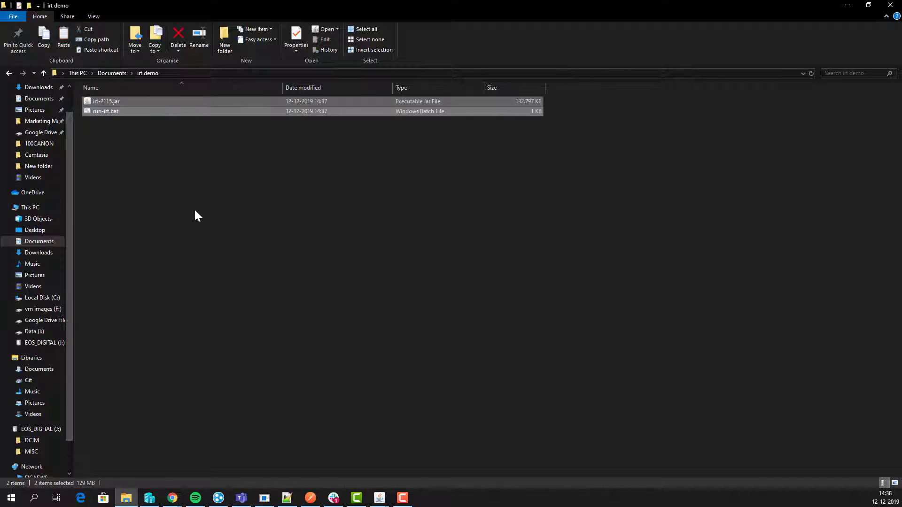
pyautogui.click(119, 111)
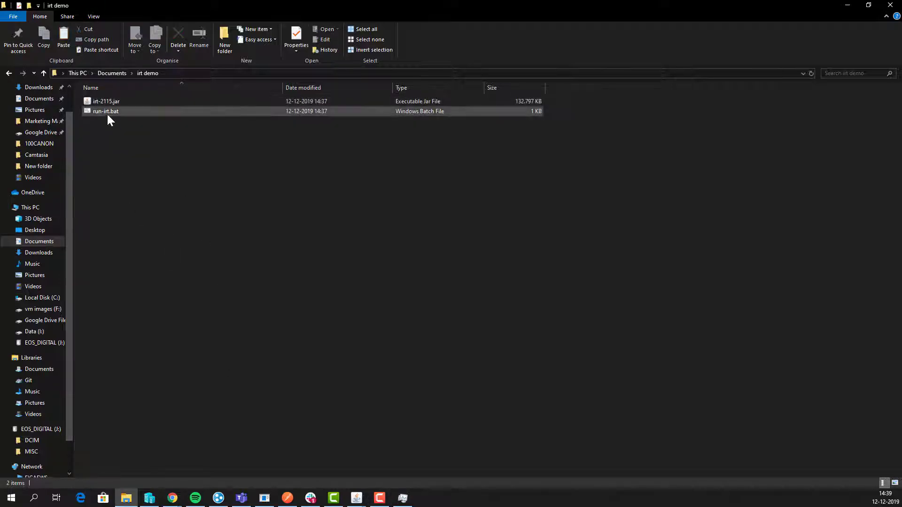
# Step: Review run-irt.bat in Notepad++, then run the script
pyautogui.rightClick(107, 112)
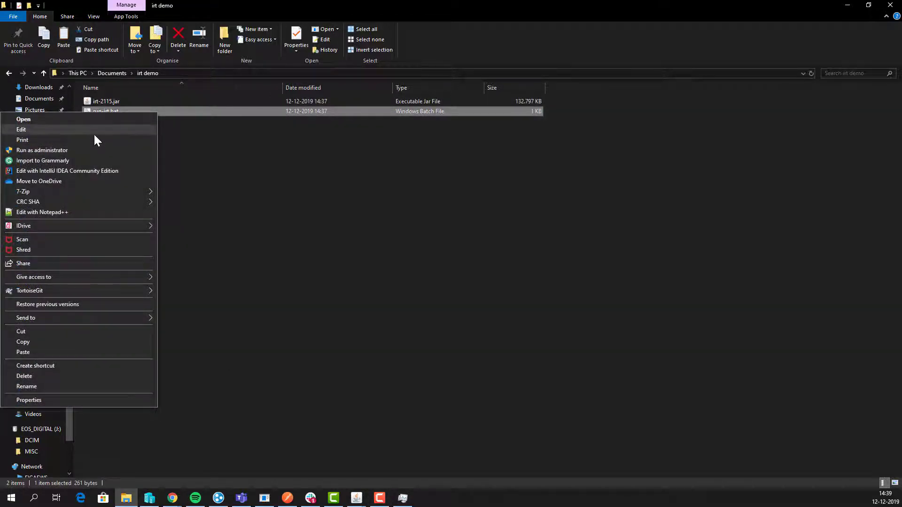
pyautogui.click(94, 212)
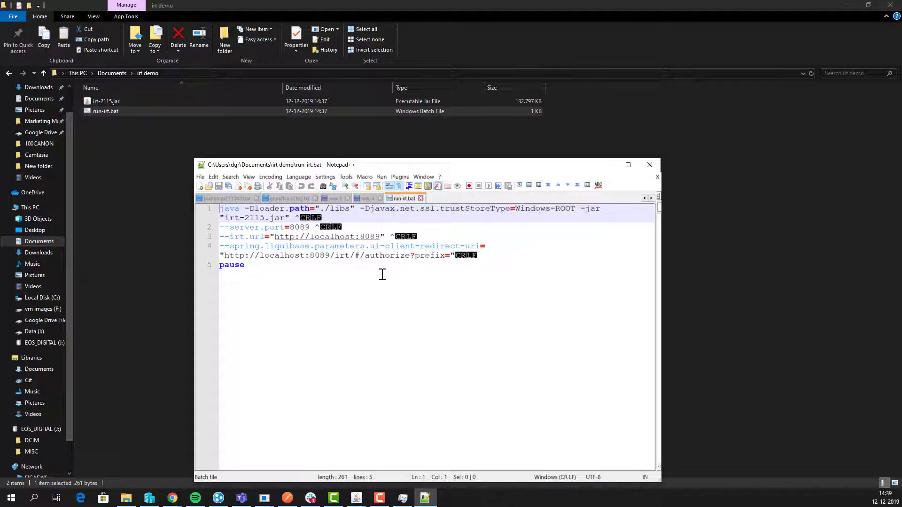
pyautogui.click(125, 176)
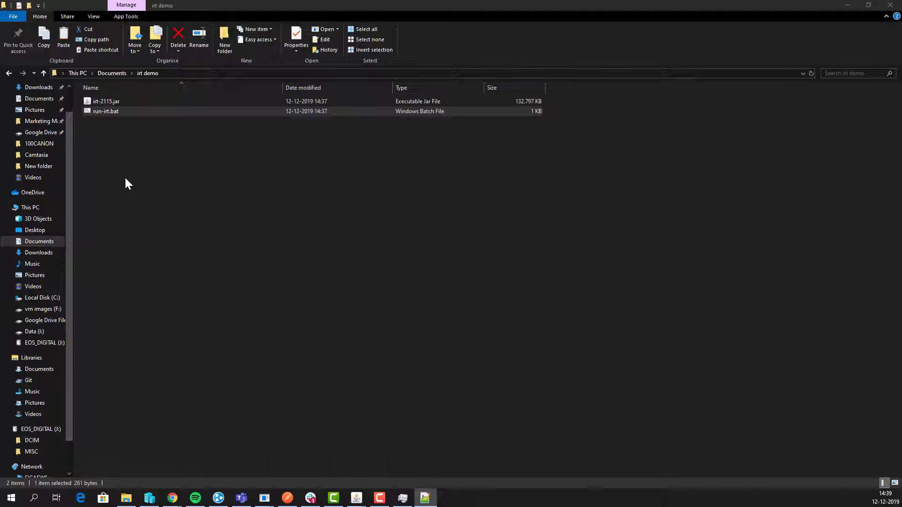
pyautogui.doubleClick(110, 111)
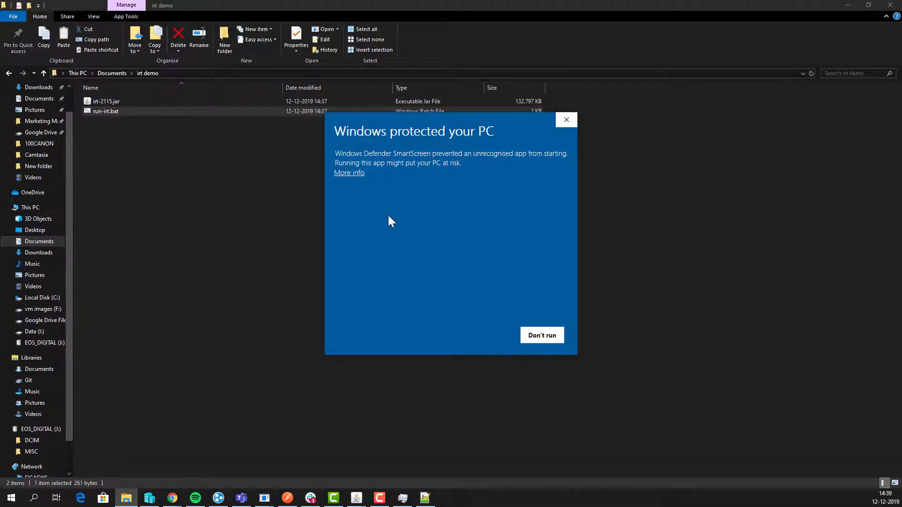
# Step: Run run-irt.bat past the SmartScreen warning and bring the server console and browser into view
pyautogui.click(364, 172)
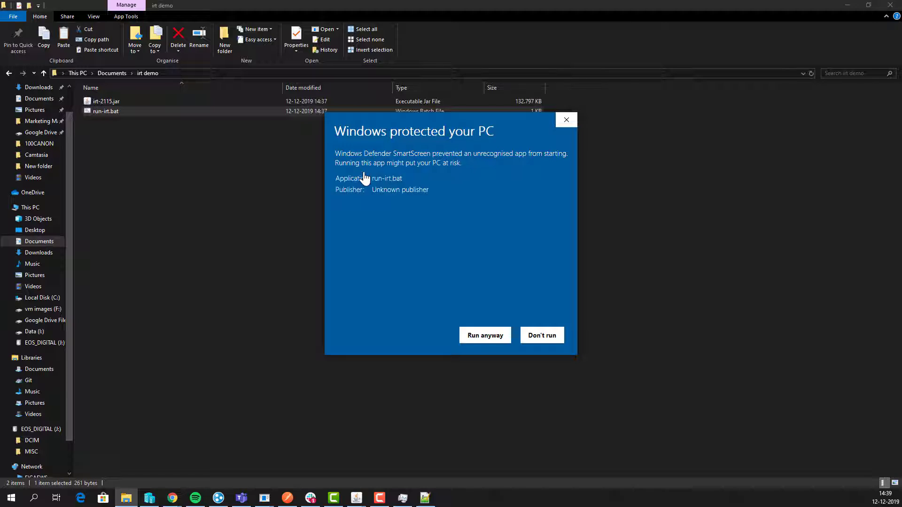
pyautogui.click(485, 337)
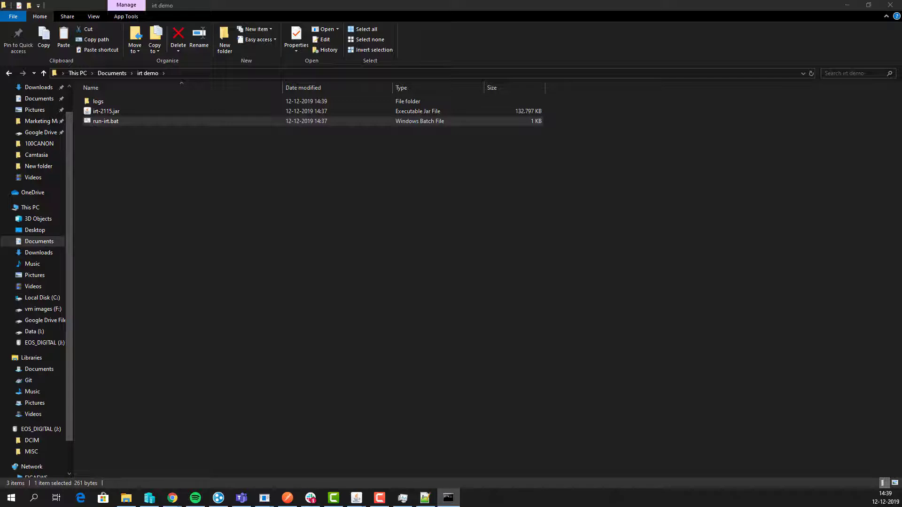
pyautogui.moveTo(0, 212); pyautogui.dragTo(418, 193)
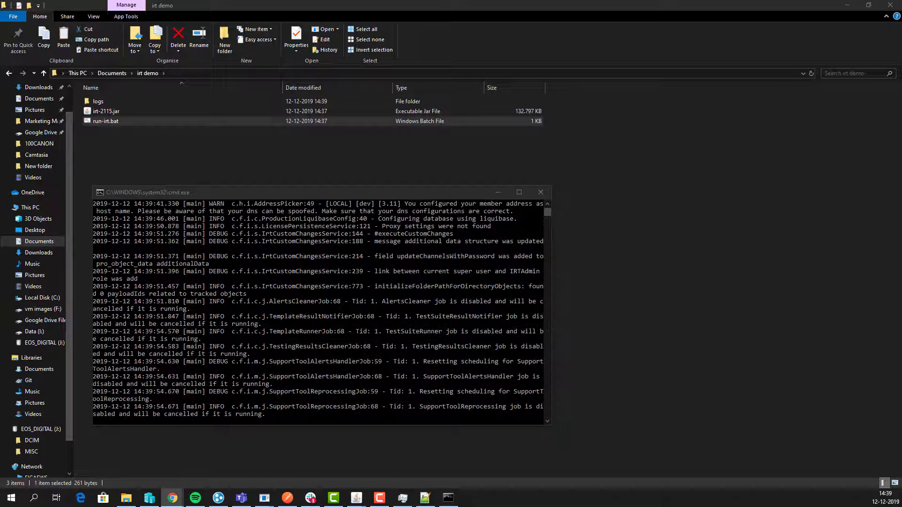
pyautogui.moveTo(1, 137); pyautogui.dragTo(383, 1)
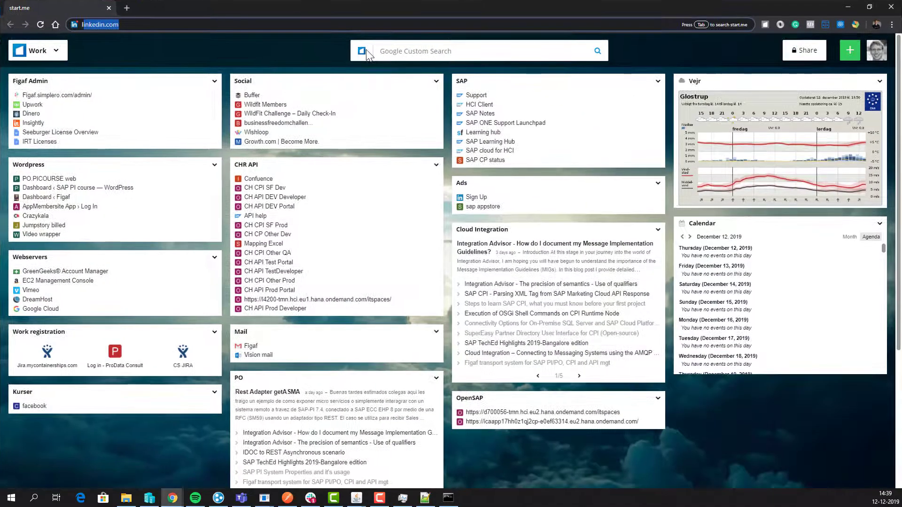
# Step: Open localhost:8089/irt in Chrome, correcting the mistyped port number
pyautogui.write('localhost:8080')
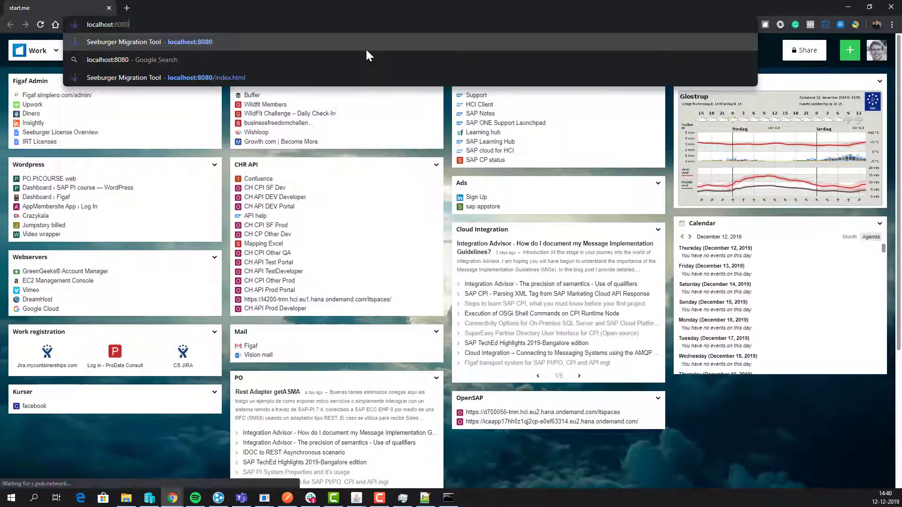
pyautogui.press('BackSpace')
pyautogui.write('9:')
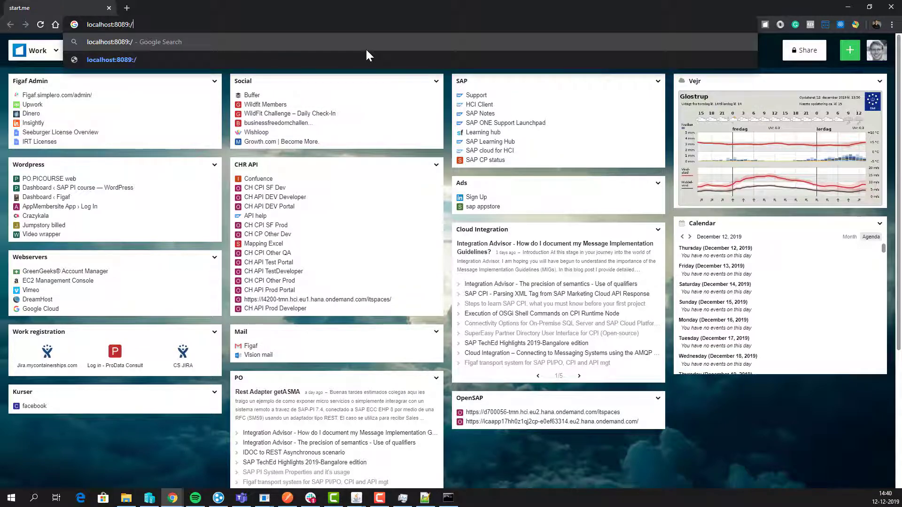
pyautogui.press('BackSpace')
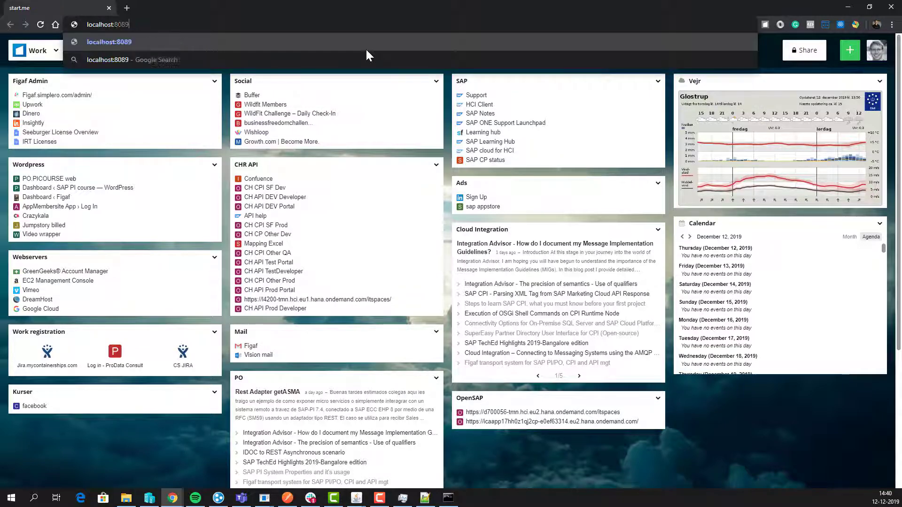
pyautogui.write('/irt')
pyautogui.press('Return')
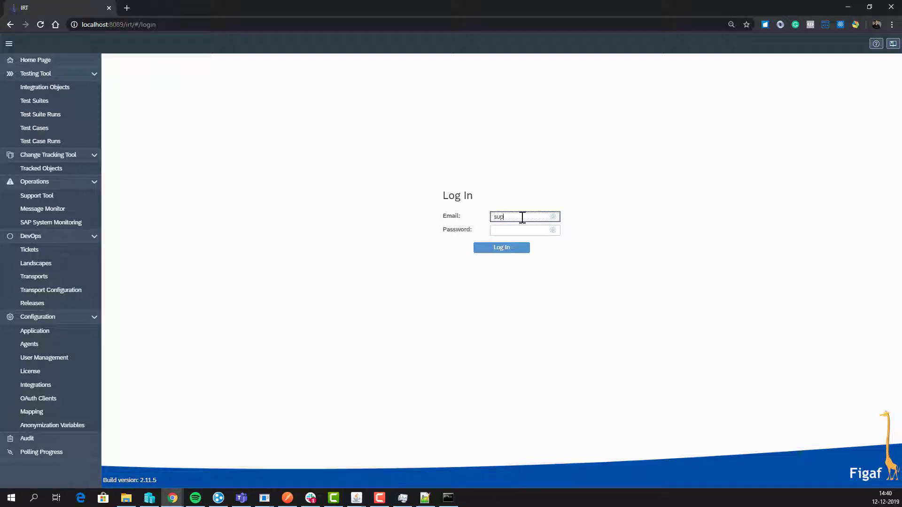
# Step: Log in to IRT with the admin account and go to the license configuration
pyautogui.write('ser')
pyautogui.click(511, 248)
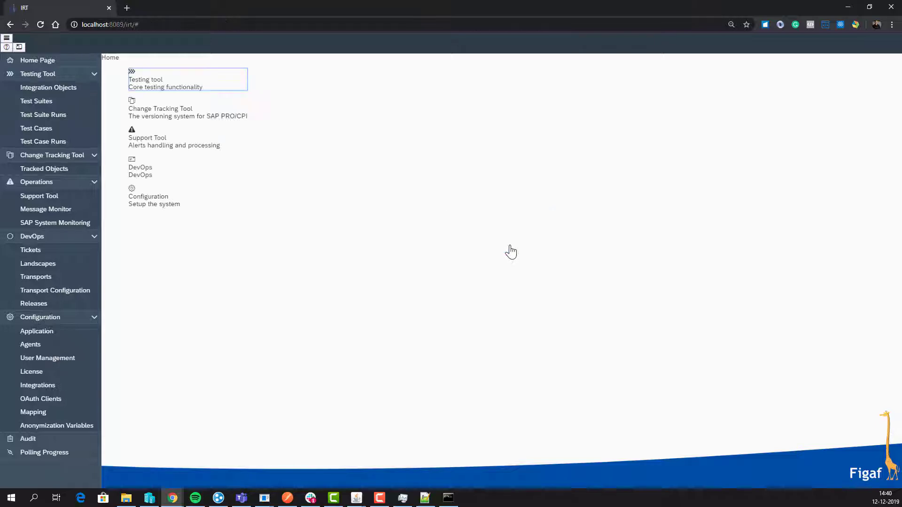
pyautogui.click(31, 371)
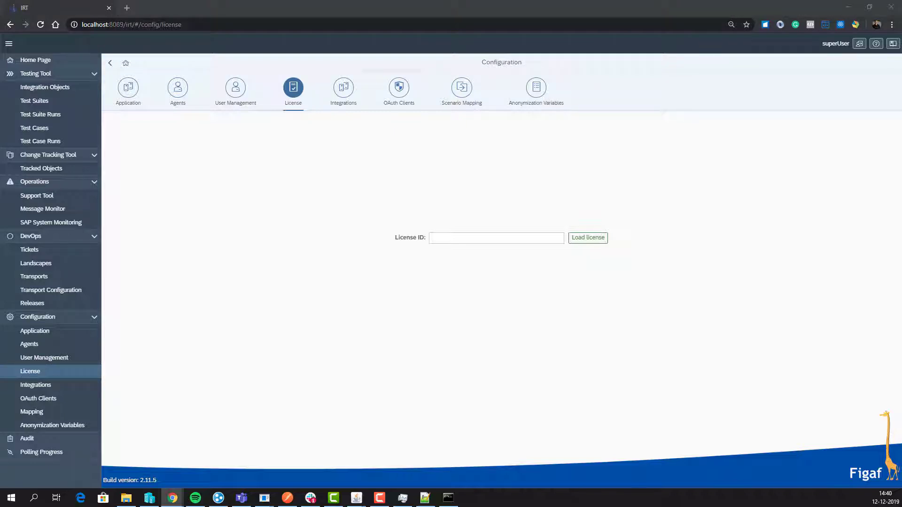
# Step: Paste and load the license ID, confirm the synchronization, and show the Agents list
pyautogui.click(504, 239)
pyautogui.hotkey('ctrl', 'v')
pyautogui.click(597, 238)
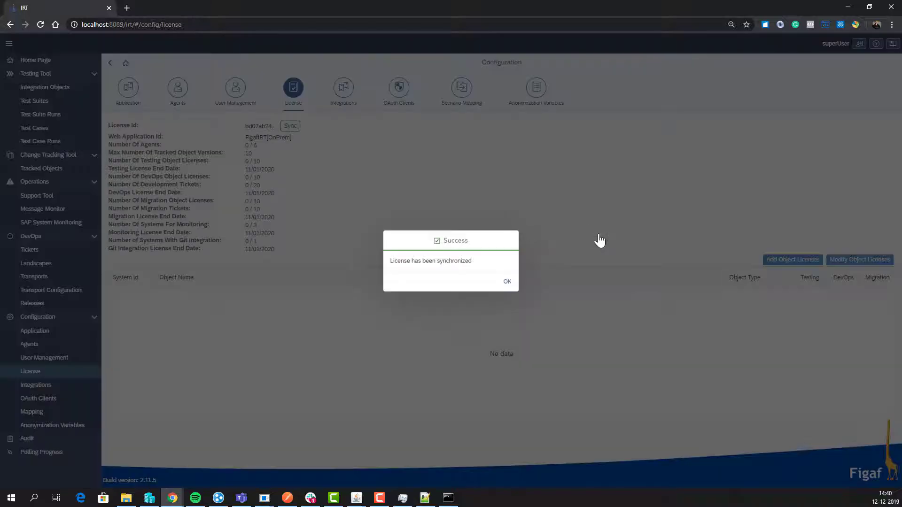
pyautogui.click(507, 282)
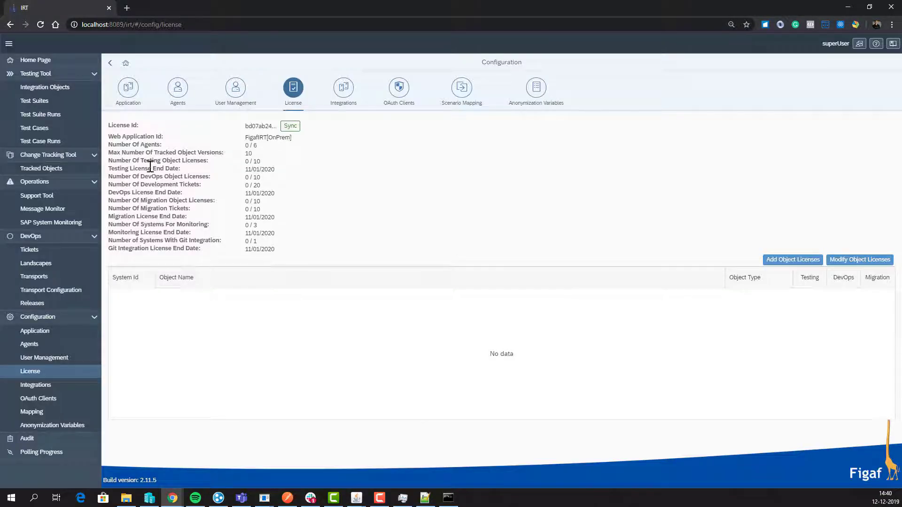
pyautogui.click(178, 87)
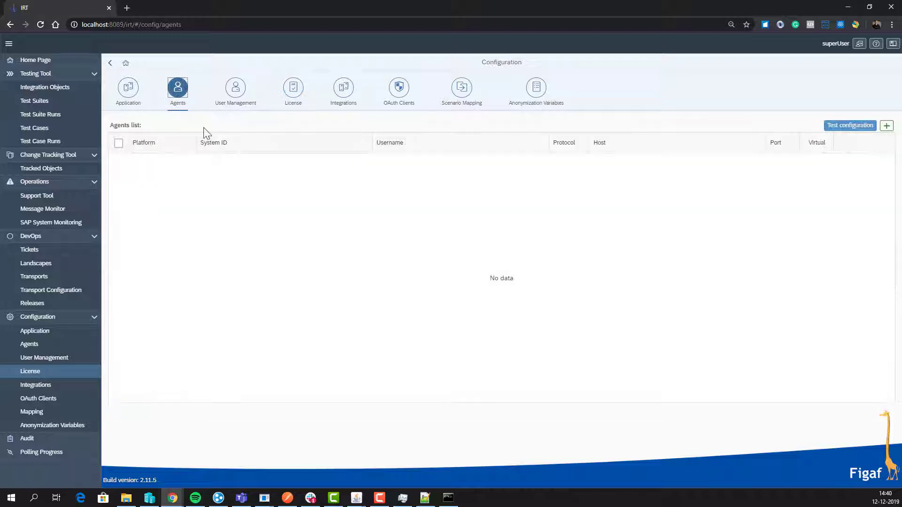
# Step: Add a new agent with System ID DPO and enter its username and password
pyautogui.click(887, 126)
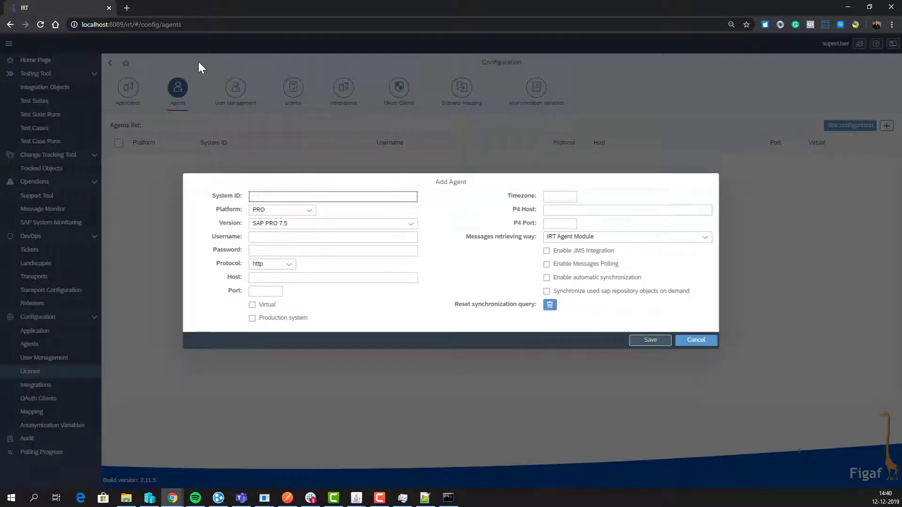
pyautogui.write('DPO')
pyautogui.click(298, 233)
pyautogui.click(297, 234)
pyautogui.write('daniel')
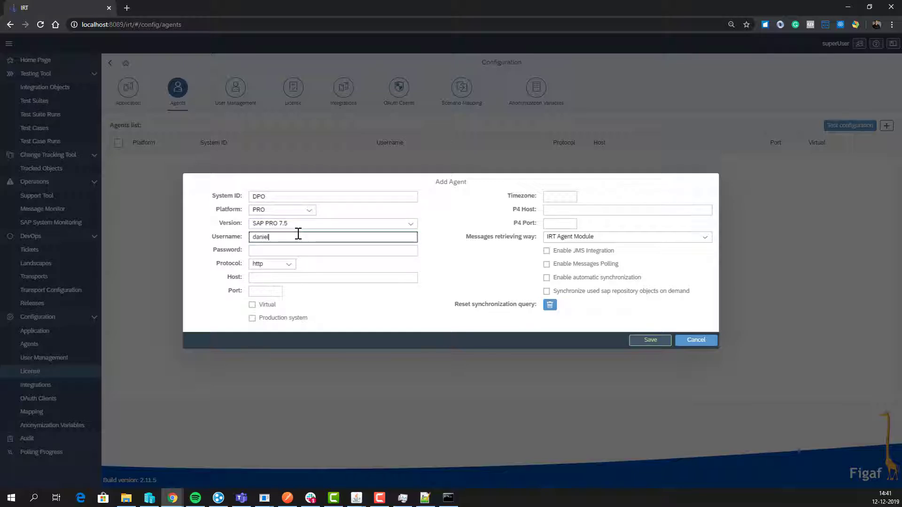
pyautogui.press('Tab')
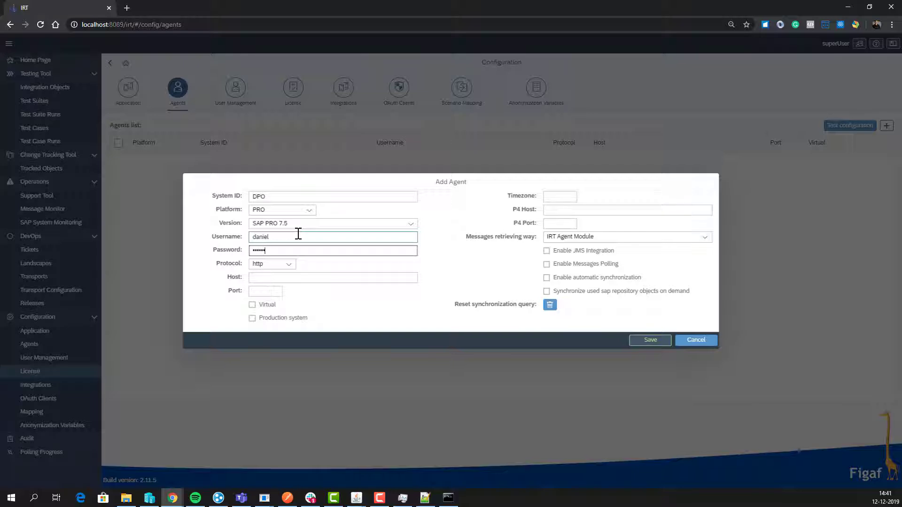
pyautogui.press('Tab')
pyautogui.press('Tab')
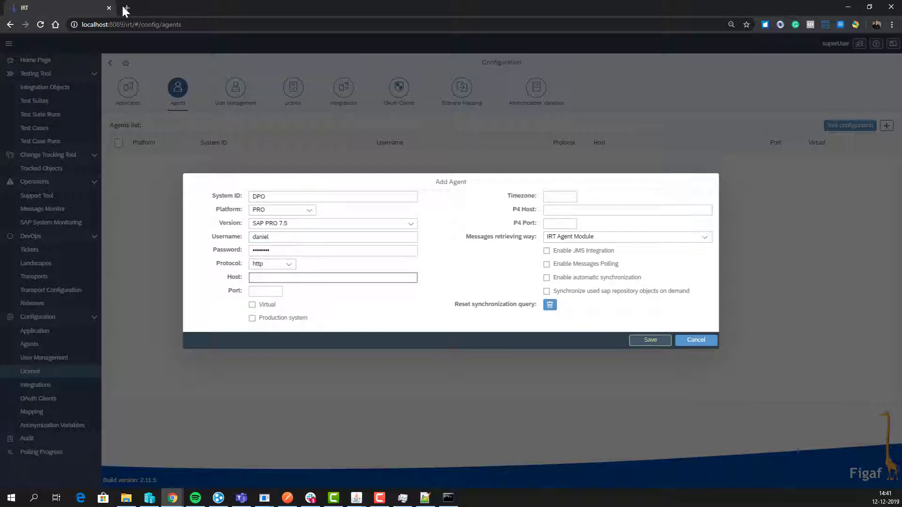
# Step: Copy the SAP server address from another browser tab and paste it as the host without the protocol prefix
pyautogui.click(127, 8)
pyautogui.write('sa')
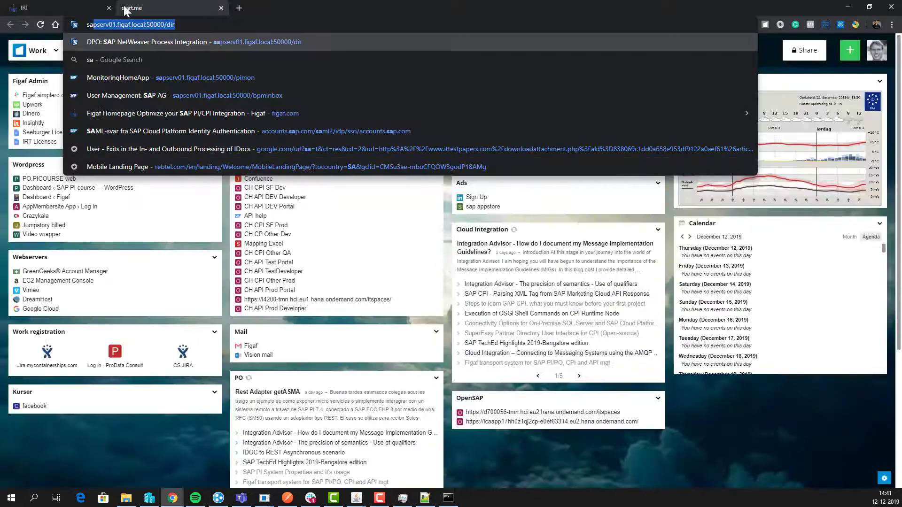
pyautogui.press('Right')
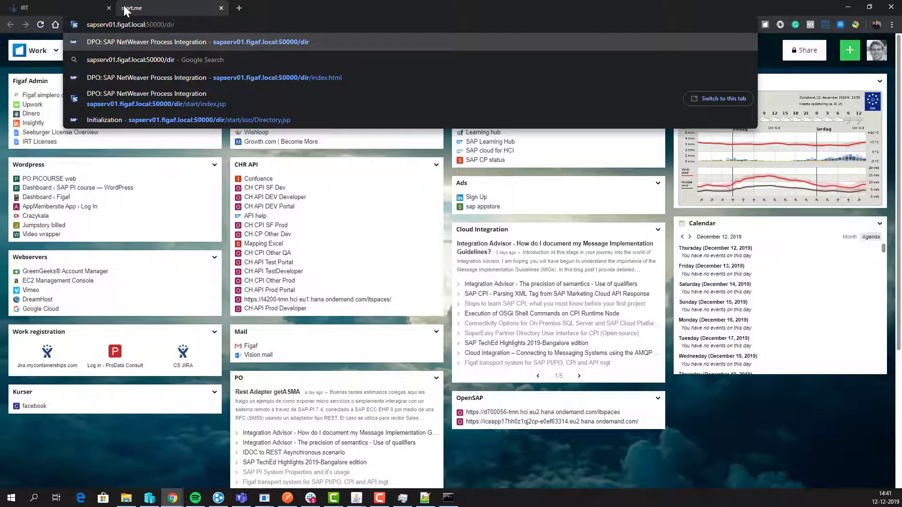
pyautogui.hotkey('shift', 'Home')
pyautogui.hotkey('ctrl', 'c')
pyautogui.click(91, 5)
pyautogui.hotkey('ctrl', 'v')
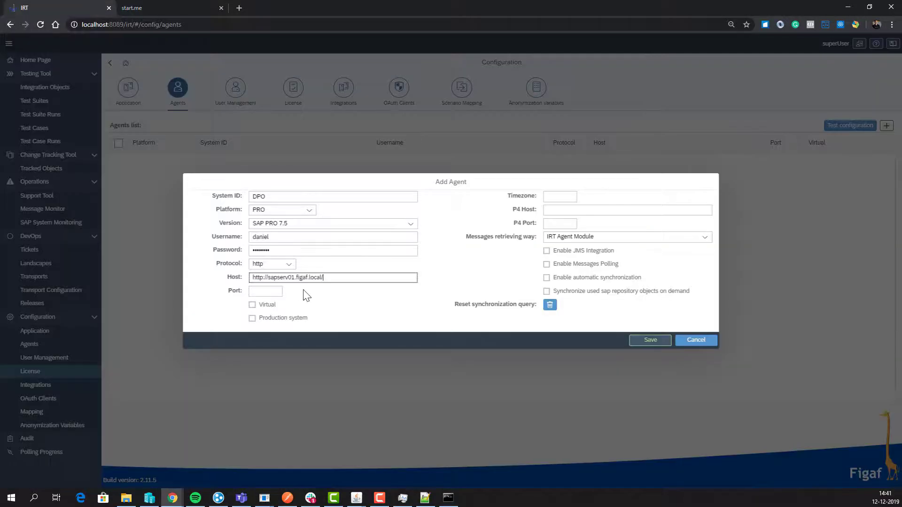
pyautogui.moveTo(265, 277); pyautogui.dragTo(187, 274)
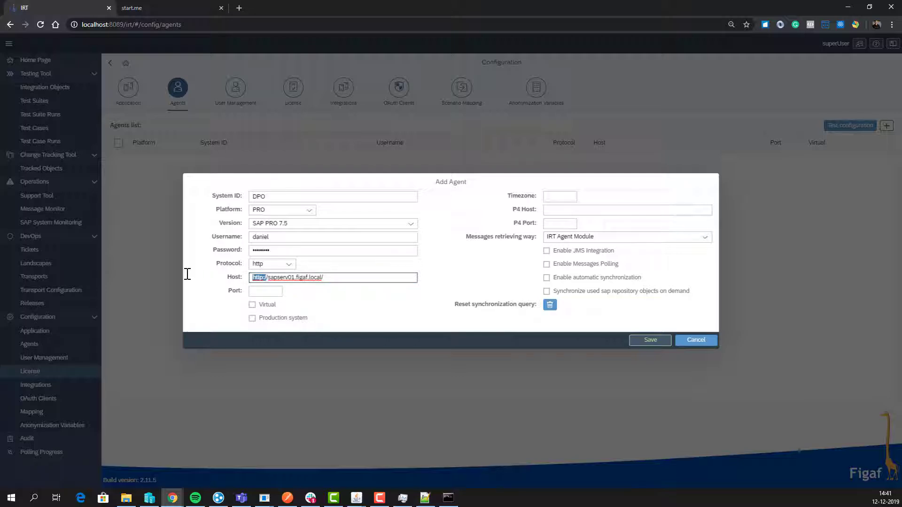
pyautogui.press('Delete')
pyautogui.press('Delete')
pyautogui.press('Tab')
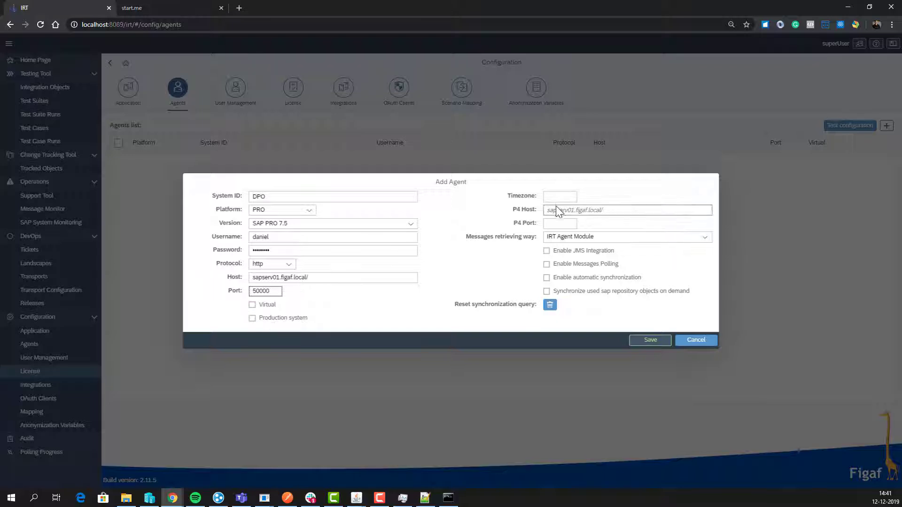
# Step: Set host and P4 host to sapserv01.figaf.local, with timezone GMT and P4 port 50004
pyautogui.click(322, 276)
pyautogui.press('BackSpace')
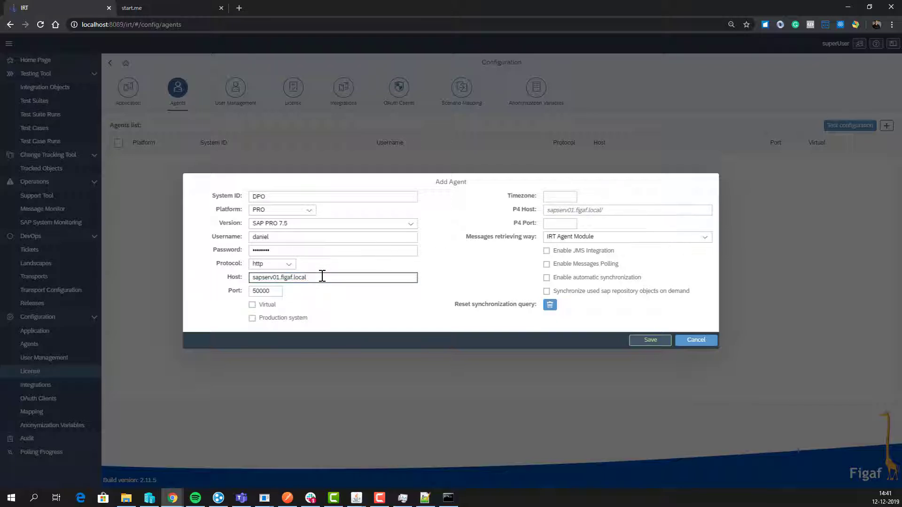
pyautogui.hotkey('ctrl', 'a')
pyautogui.hotkey('ctrl', 'c')
pyautogui.click(548, 211)
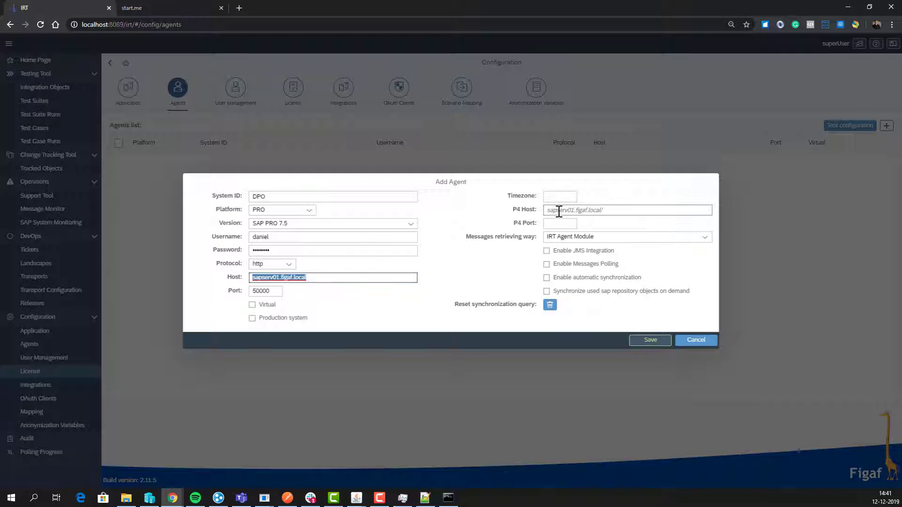
pyautogui.hotkey('ctrl', 'v')
pyautogui.click(558, 199)
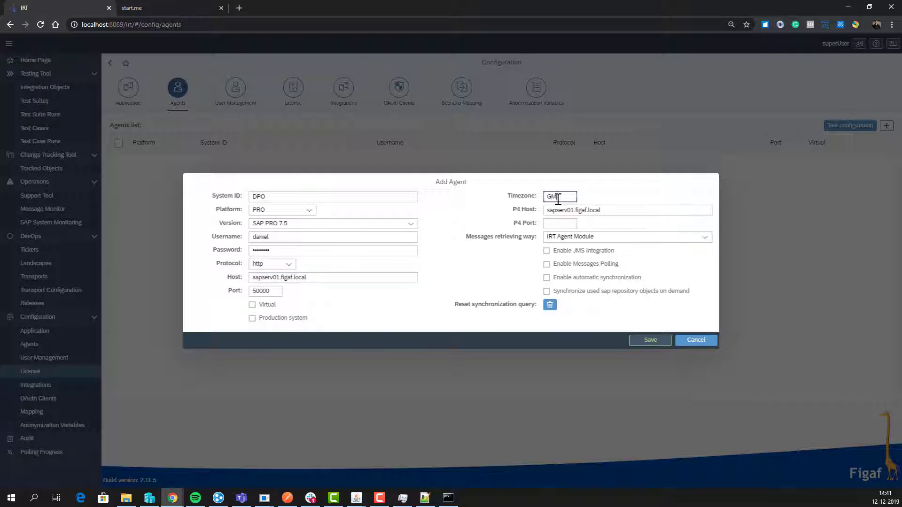
pyautogui.click(559, 224)
# Step: Choose SAP Log Module as the message retrieving way and save the DPO agent
pyautogui.click(568, 238)
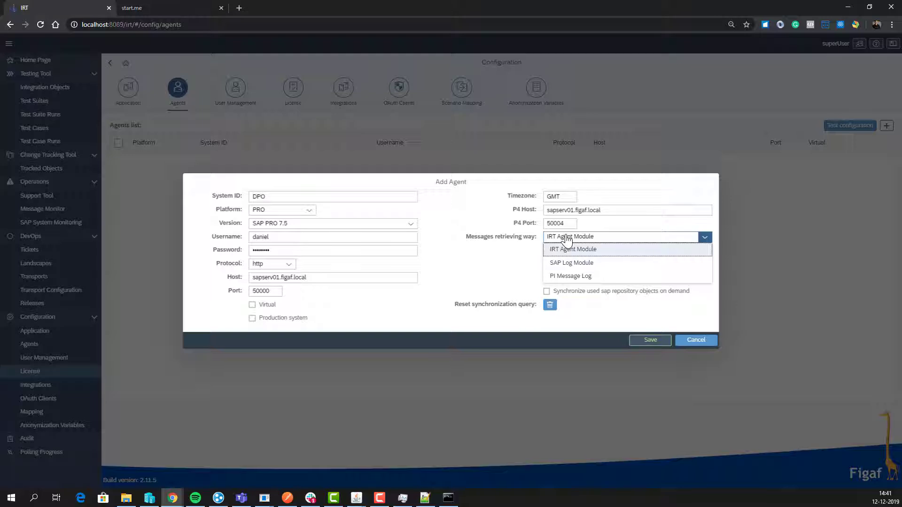
pyautogui.click(567, 237)
pyautogui.click(568, 236)
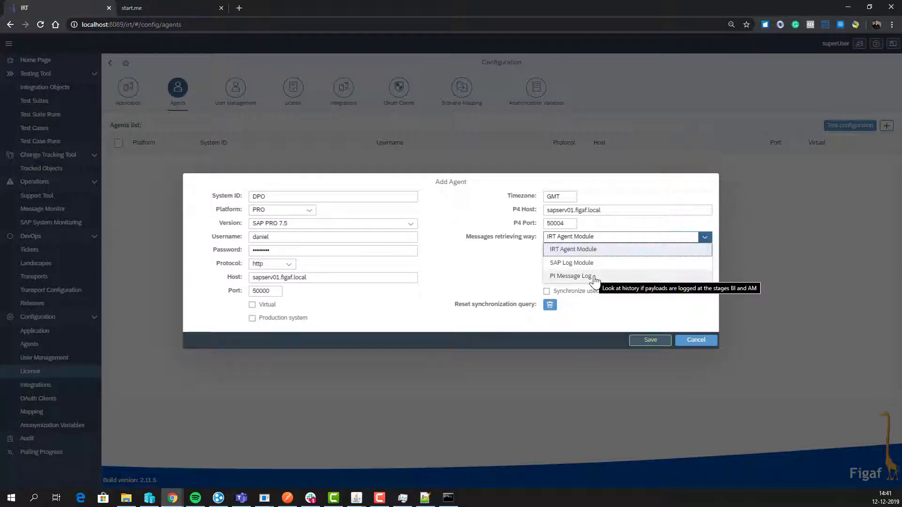
pyautogui.click(591, 264)
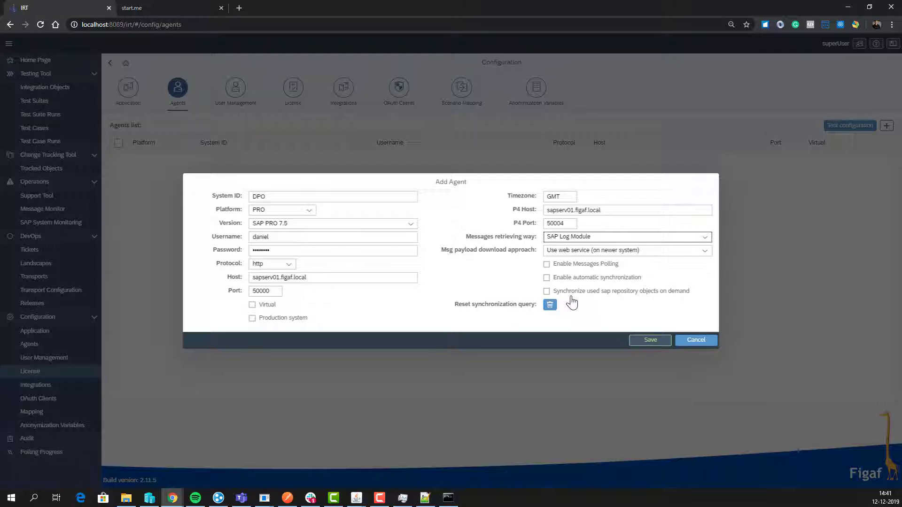
pyautogui.click(650, 342)
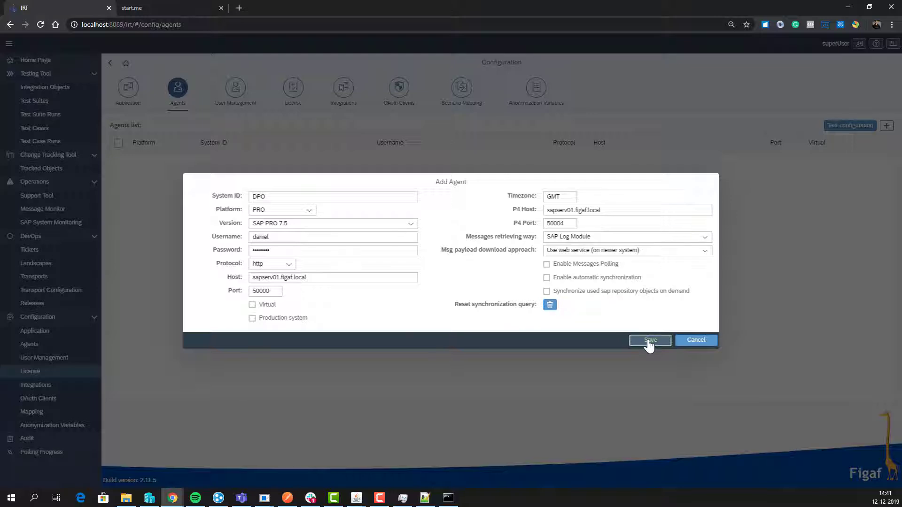
pyautogui.click(507, 281)
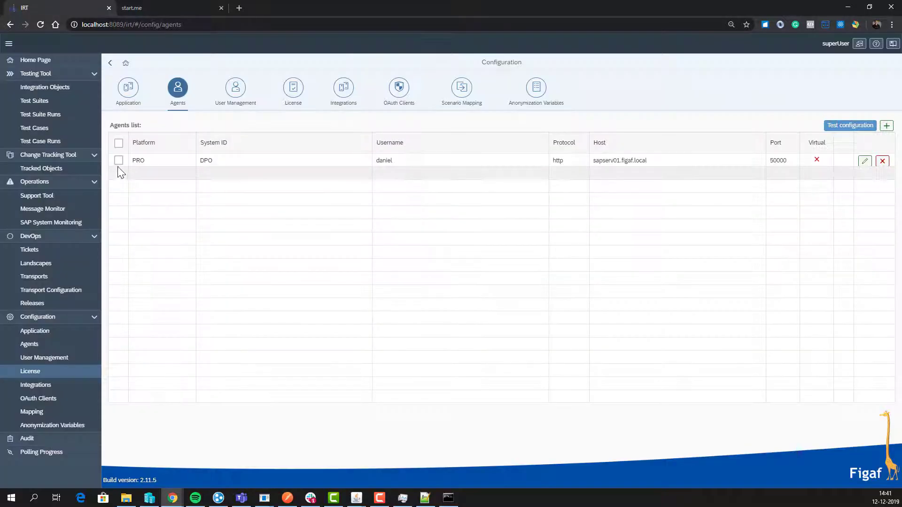
# Step: Run the connection test on the DPO agent and review the results
pyautogui.click(118, 160)
pyautogui.click(859, 125)
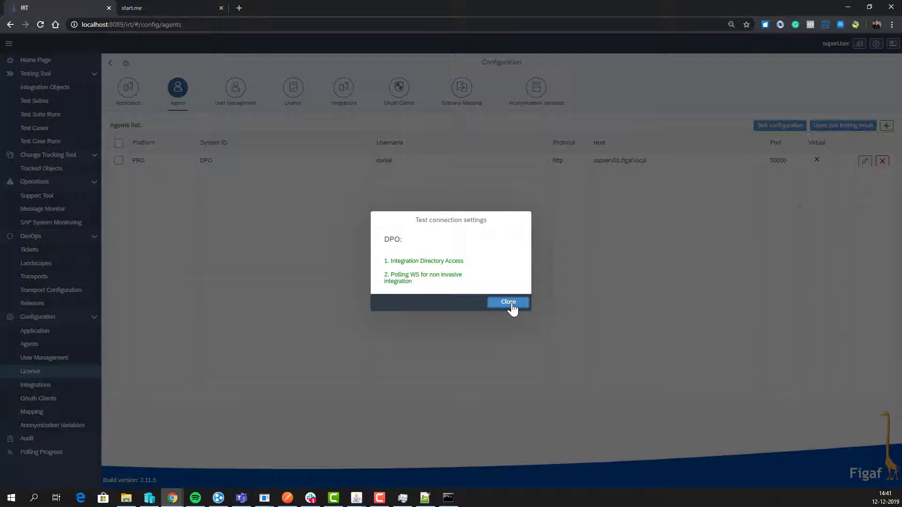
pyautogui.click(509, 302)
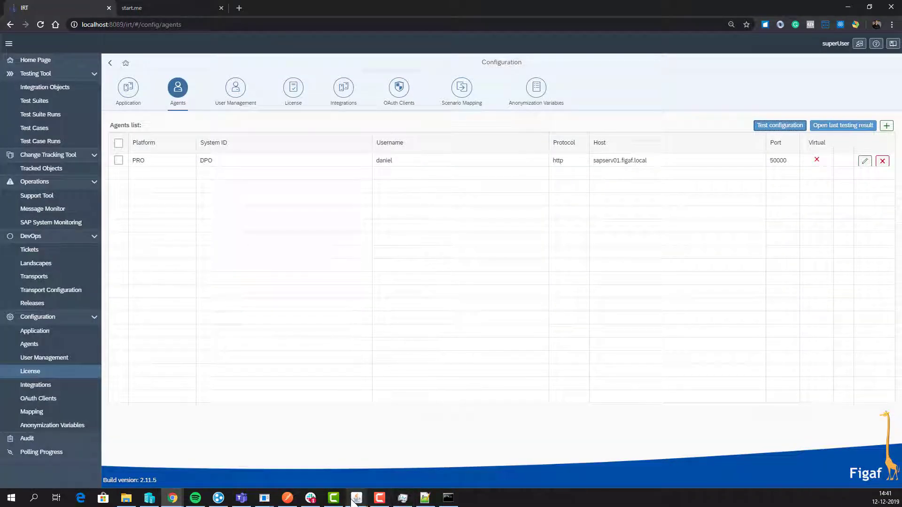
pyautogui.moveTo(356, 499)
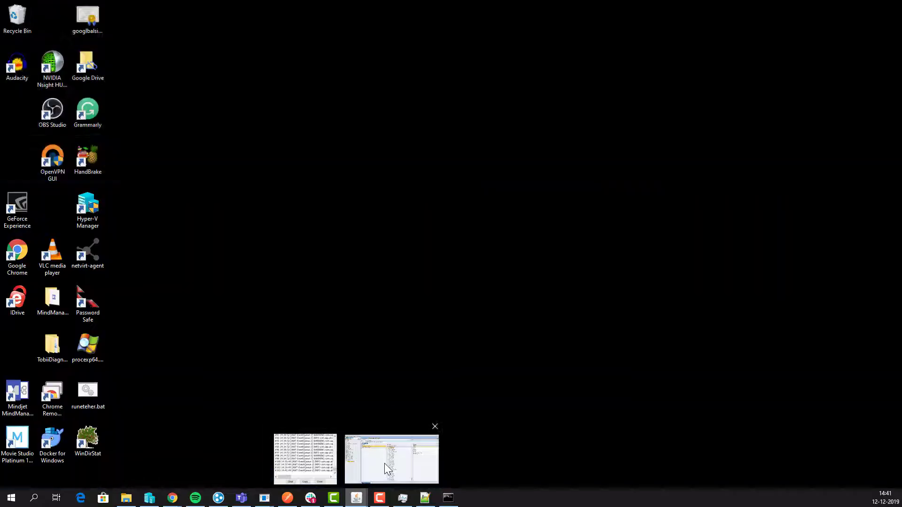
pyautogui.click(384, 463)
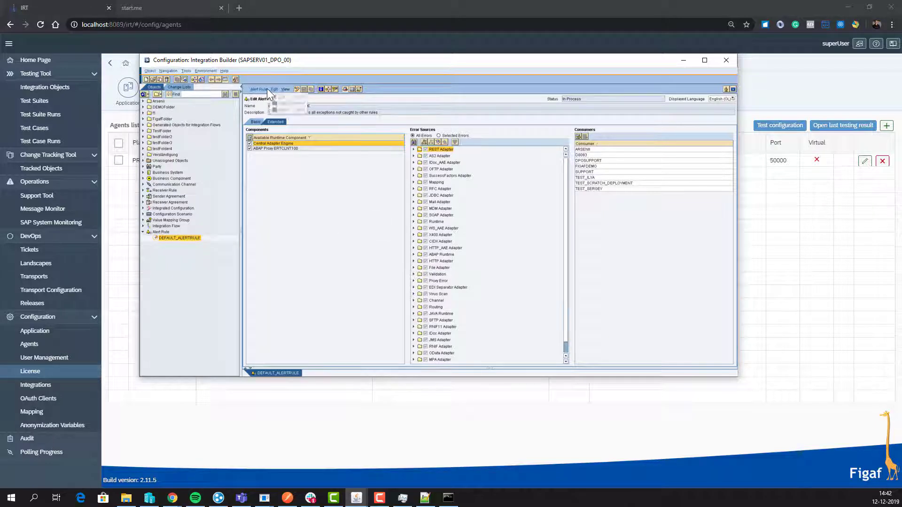
# Step: Activate the DEFAULT_ALERTRULE alert rule, then go to IRT's Support Tool for DPO
pyautogui.click(265, 131)
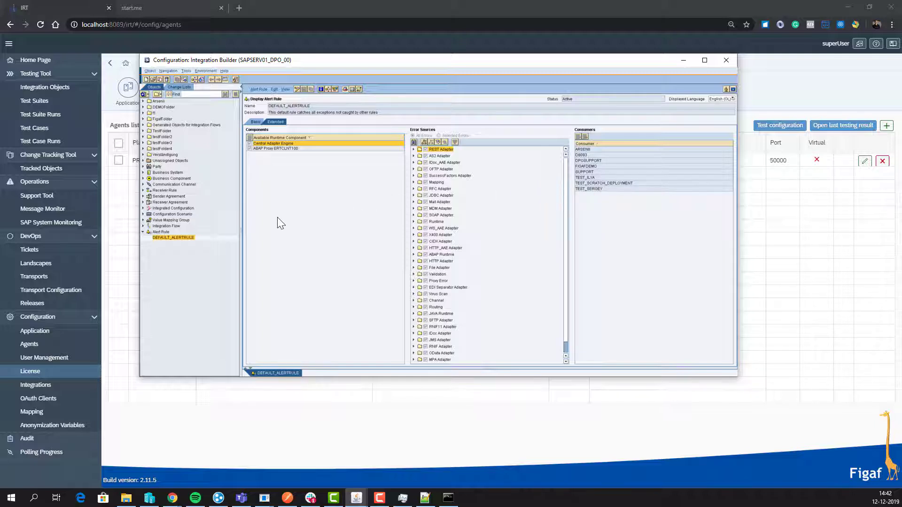
pyautogui.click(55, 198)
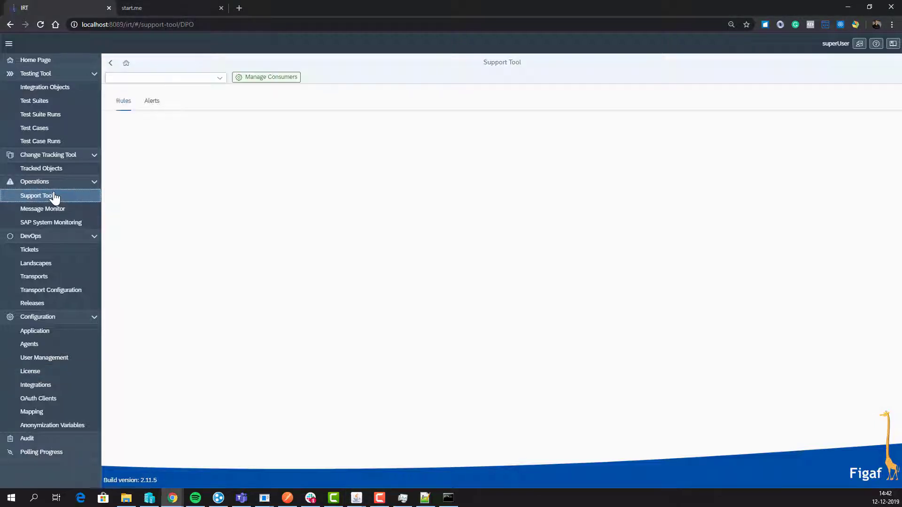
# Step: Create the FIGAFDEMO consumer for DPO and agree to enable the support tool jobs
pyautogui.click(250, 79)
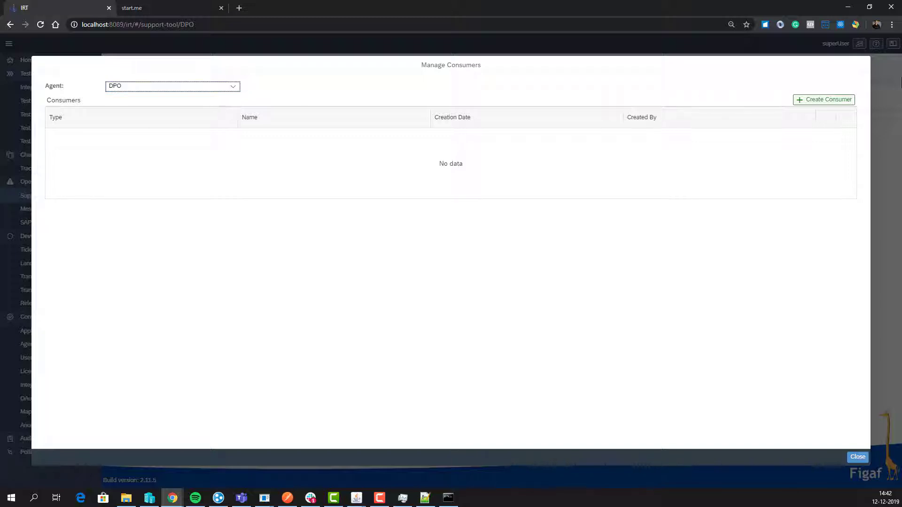
pyautogui.click(836, 100)
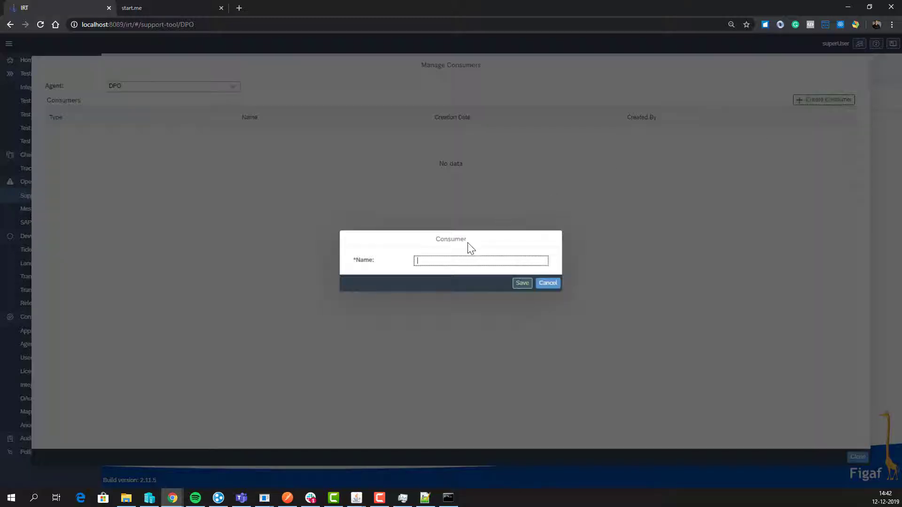
pyautogui.write('FIGAFDE:P')
pyautogui.write('MO')
pyautogui.click(522, 283)
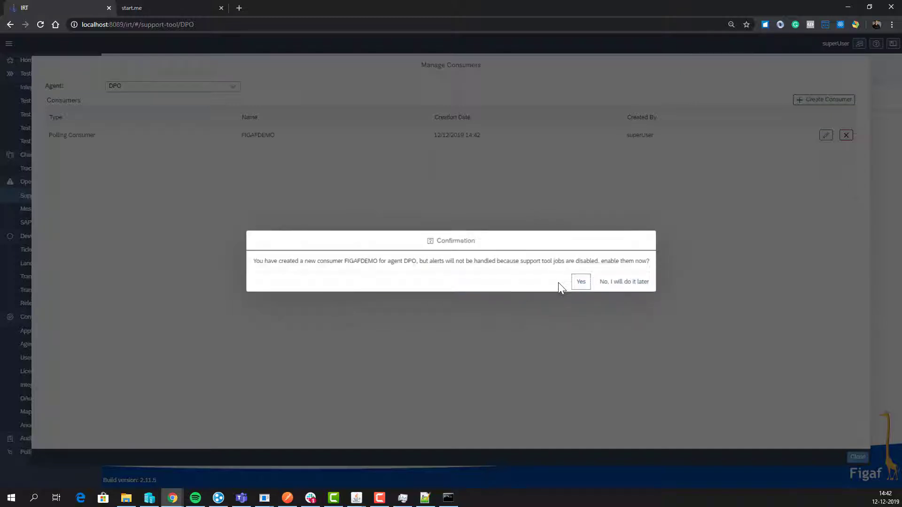
pyautogui.click(578, 284)
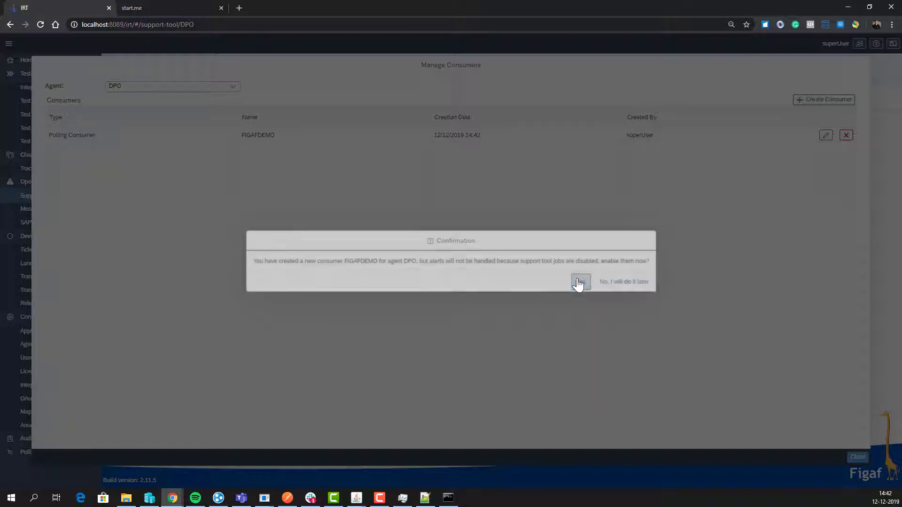
pyautogui.click(505, 283)
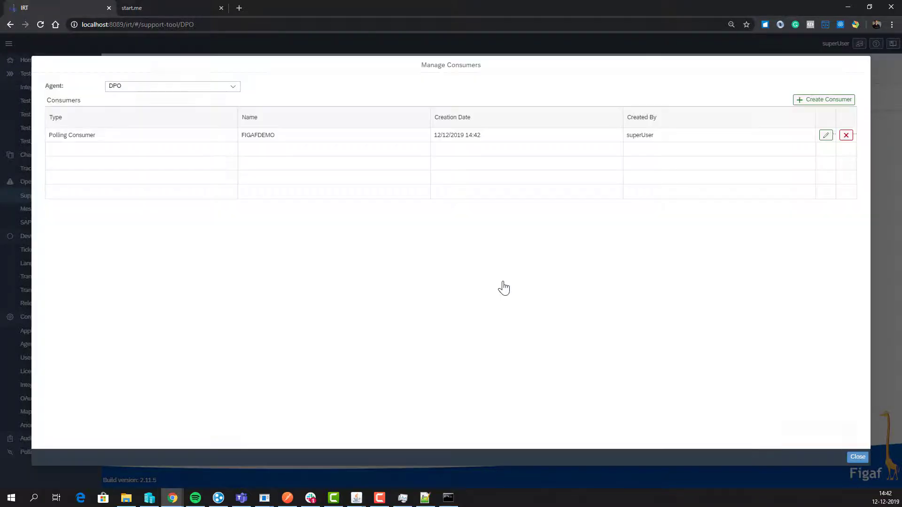
pyautogui.click(853, 459)
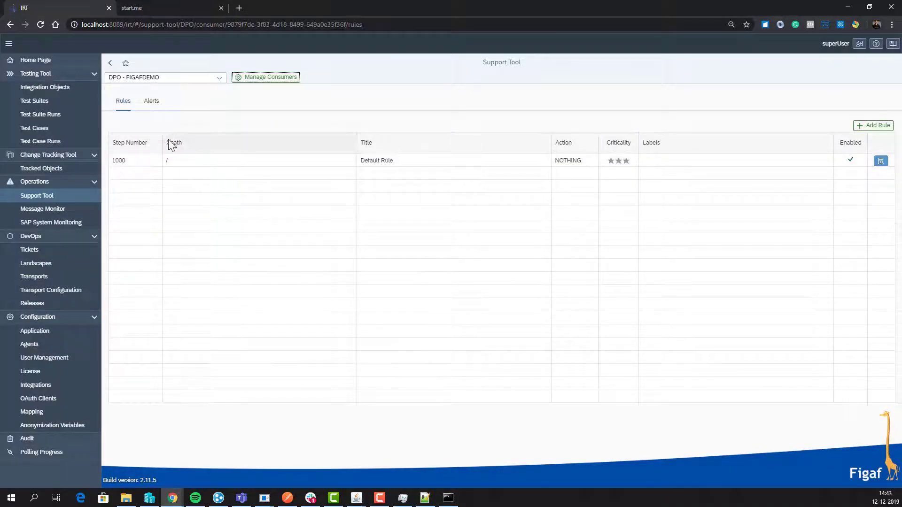
# Step: Poll and refresh the DPO - FIGAFDEMO alerts, then open the missing source directory alert's details
pyautogui.click(158, 102)
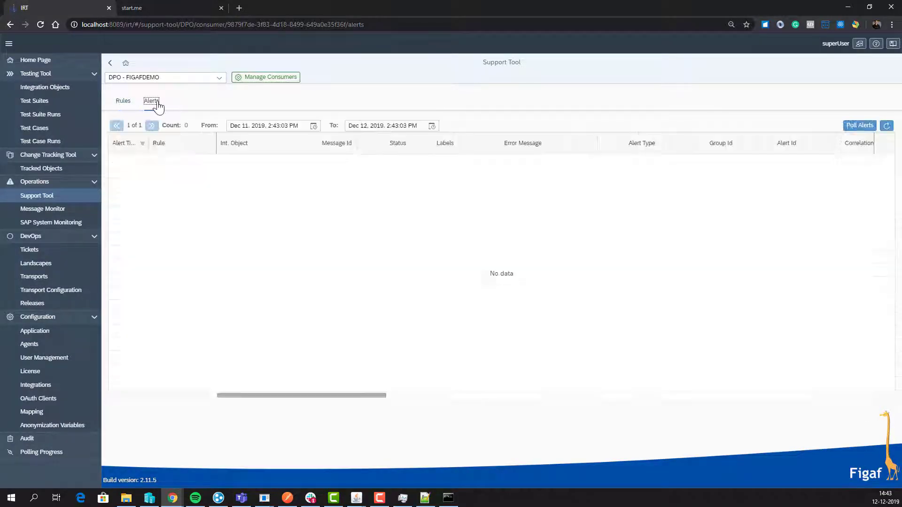
pyautogui.click(867, 130)
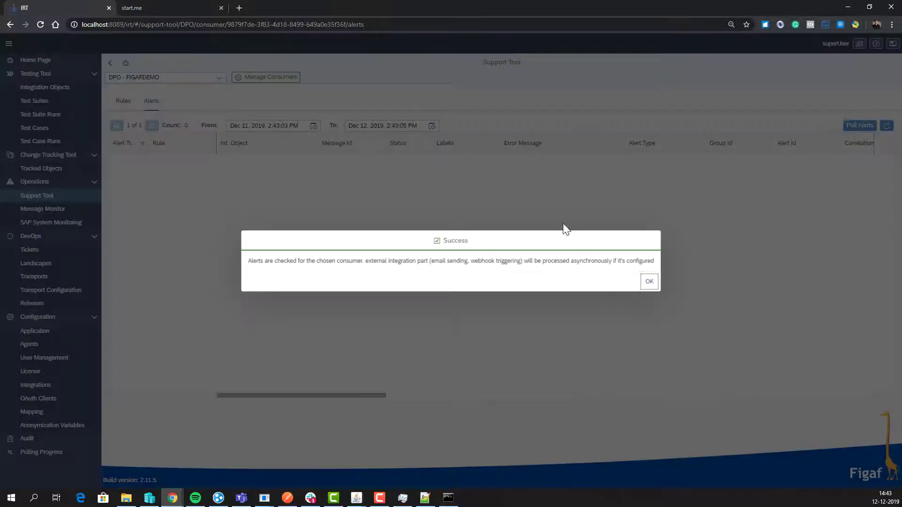
pyautogui.click(647, 281)
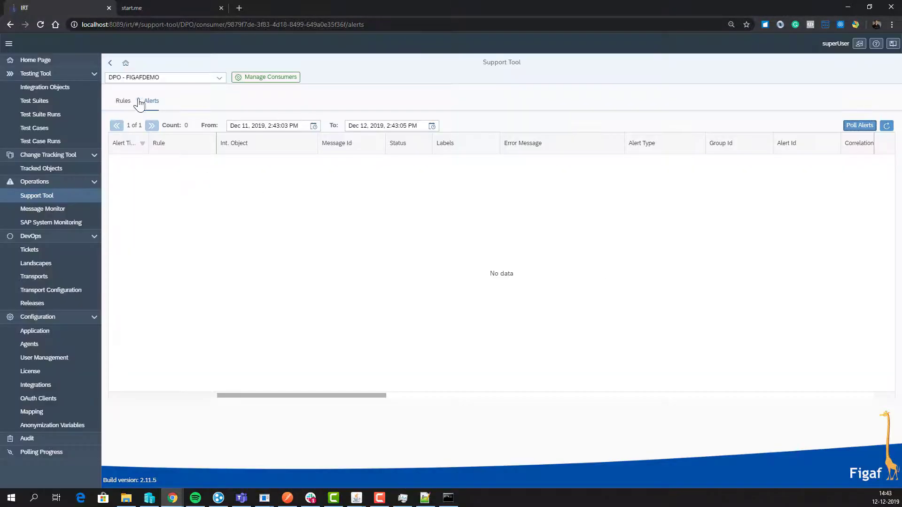
pyautogui.click(887, 127)
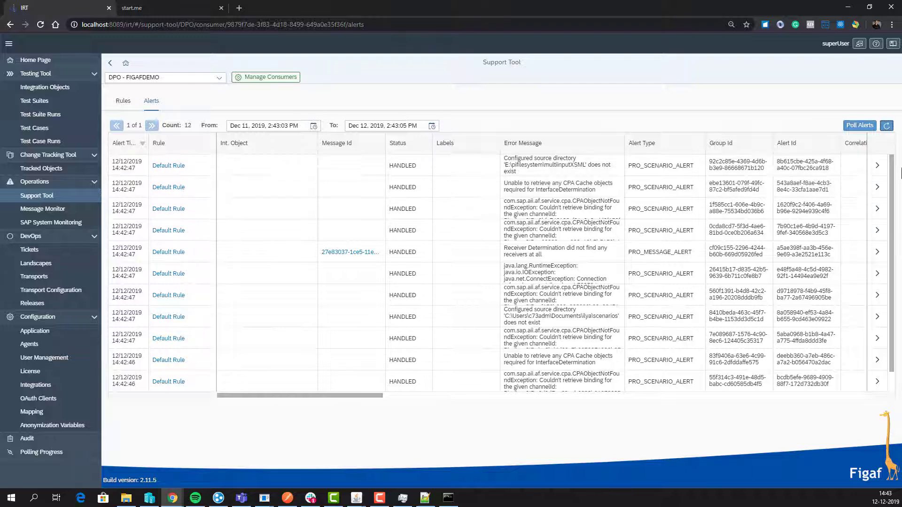
pyautogui.click(876, 167)
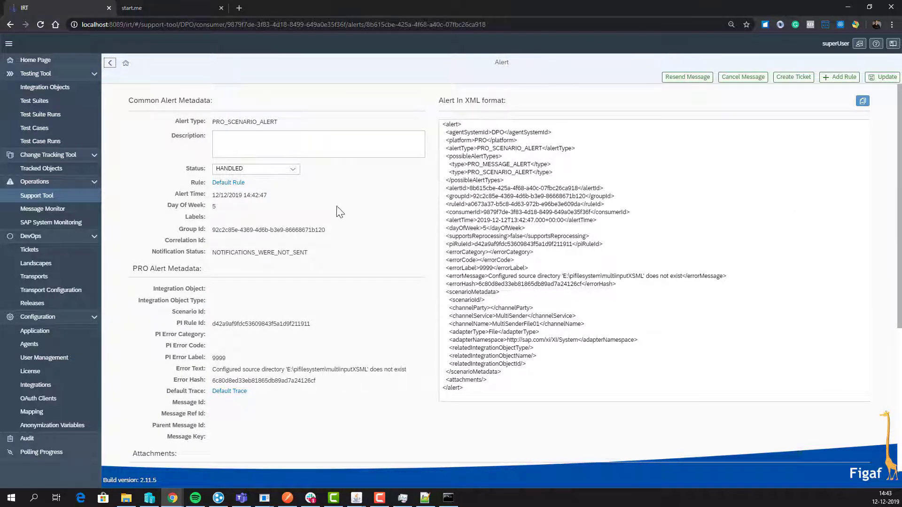
# Step: Start a rule 'Channel configured wrong' with step 60, WAITING status, action Nothing and 60-minute throttle
pyautogui.click(844, 78)
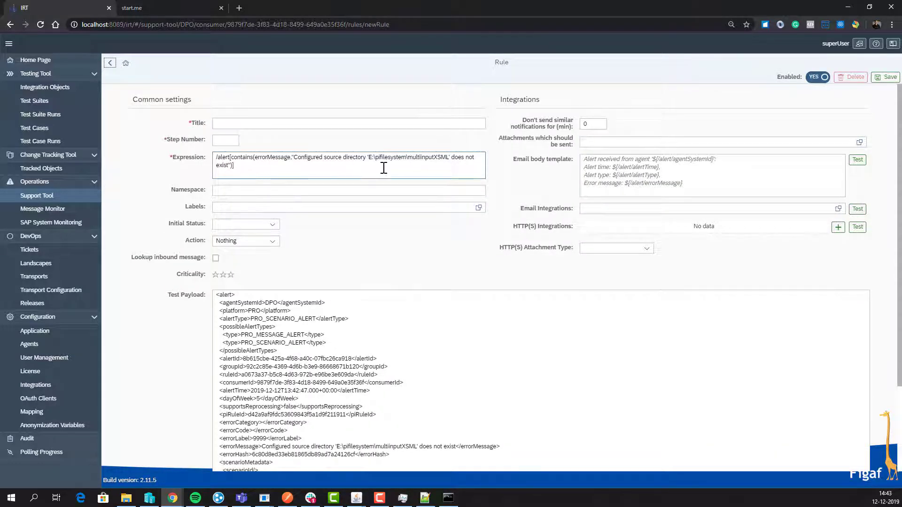
pyautogui.click(293, 123)
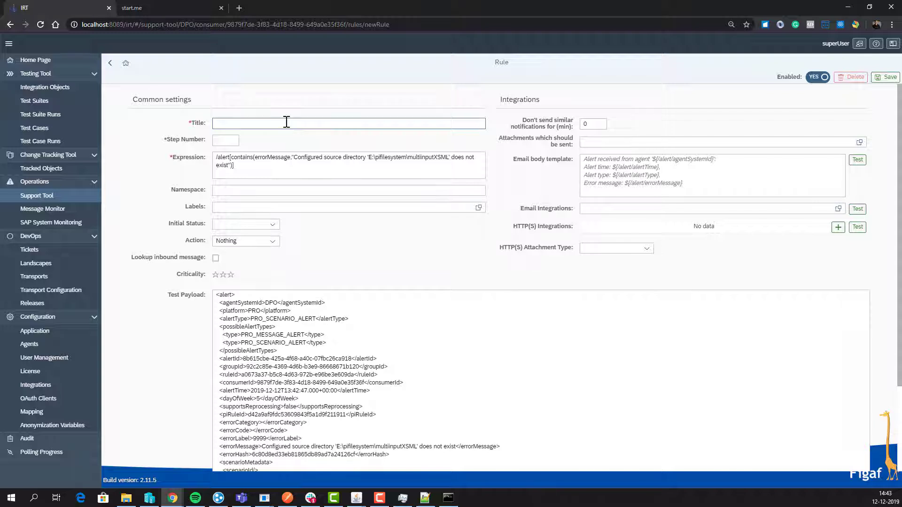
pyautogui.click(287, 122)
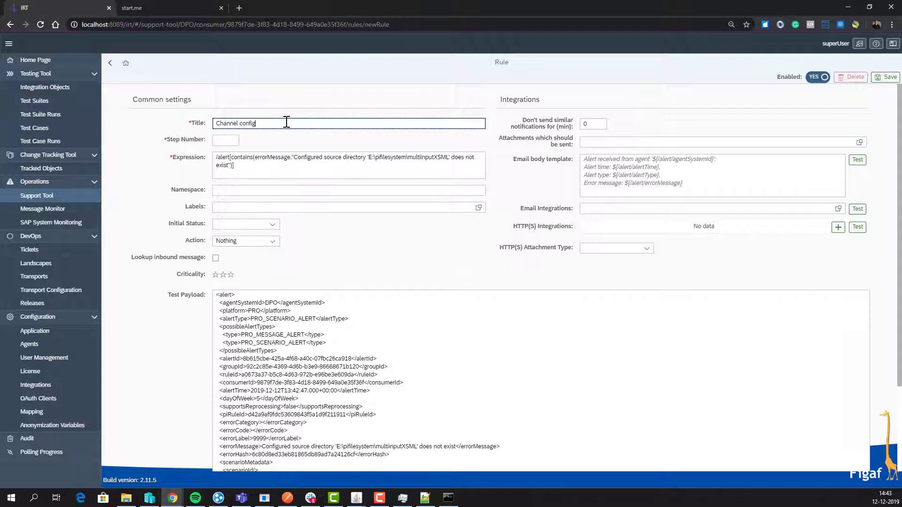
pyautogui.press('Tab')
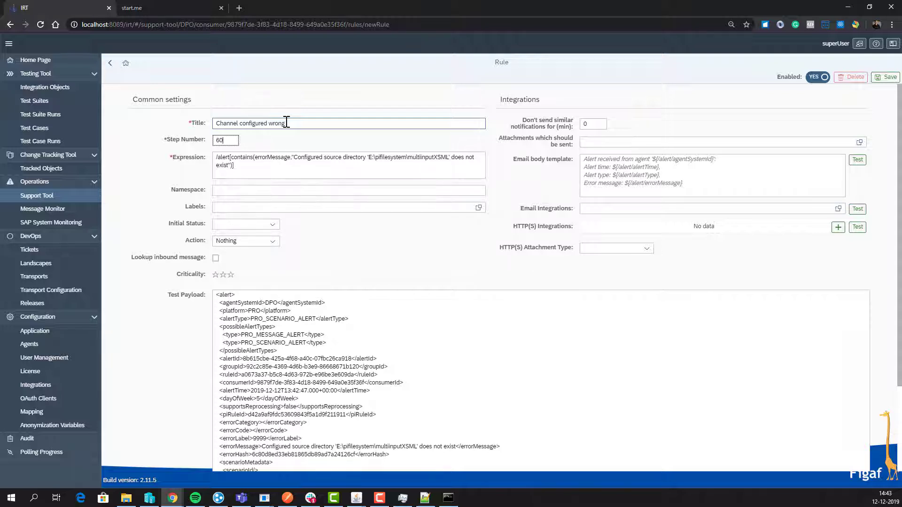
pyautogui.click(267, 224)
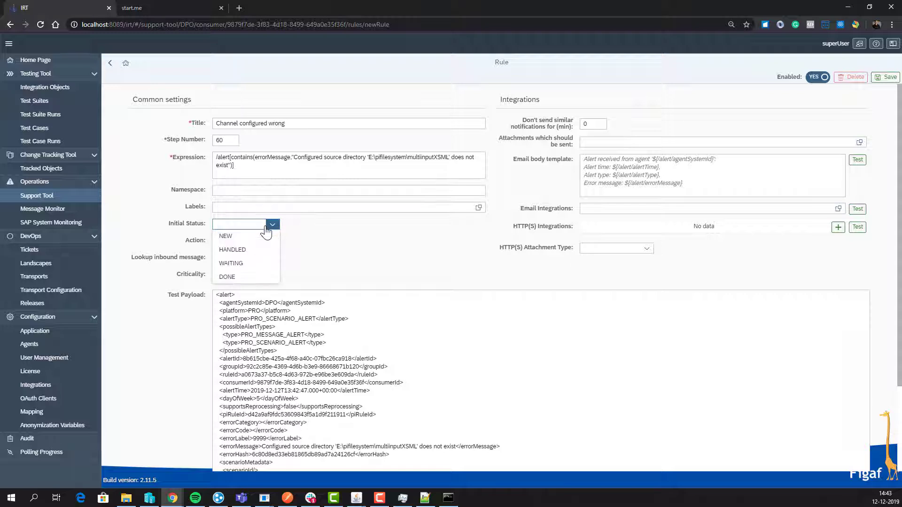
pyautogui.click(254, 265)
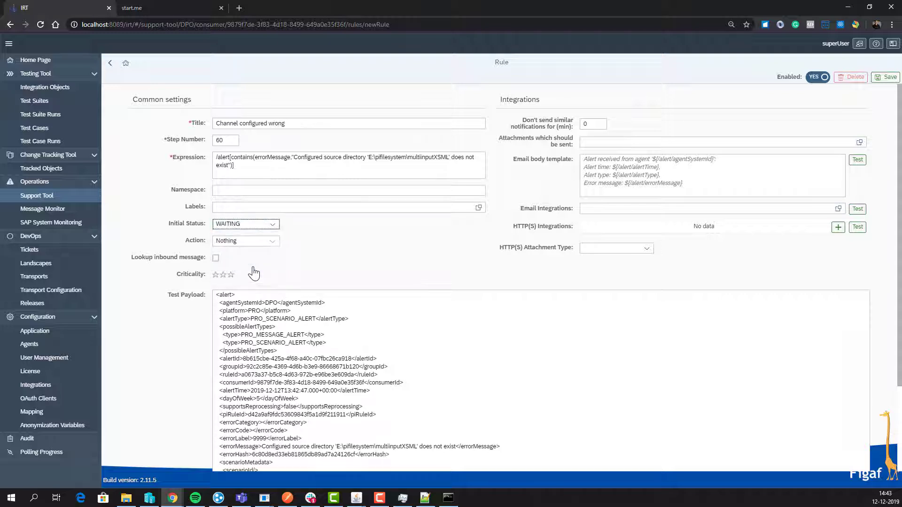
pyautogui.click(269, 241)
pyautogui.click(246, 253)
pyautogui.click(593, 126)
pyautogui.write('60')
# Step: Write the email body 'Hi This is because you have configure the channel ${//channelName}' and preview it
pyautogui.click(620, 180)
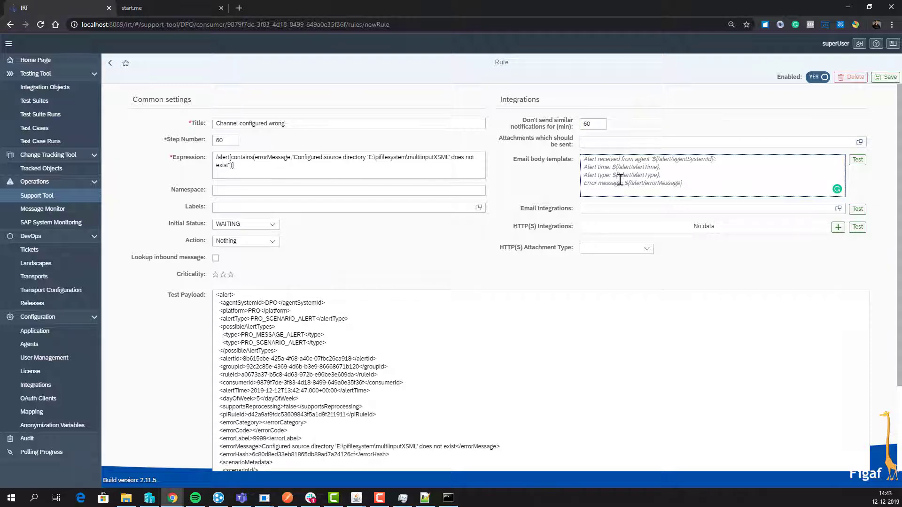
pyautogui.write('Hi  ')
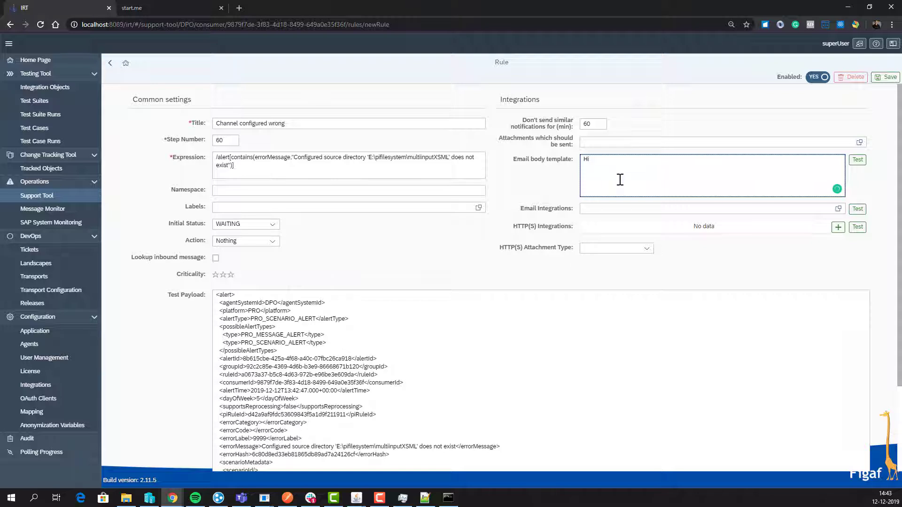
pyautogui.write('This is because you have configure the channel')
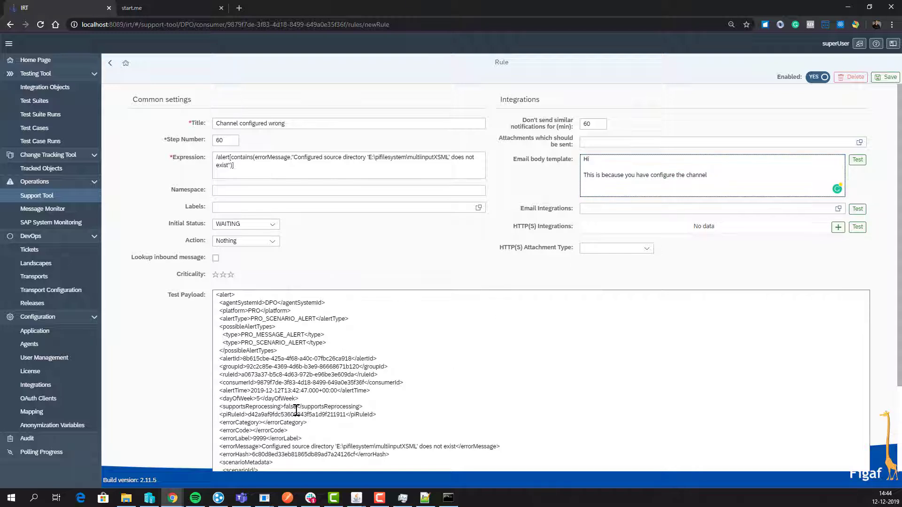
pyautogui.scroll(-1, 296, 411)
pyautogui.scroll(-1, 296, 411)
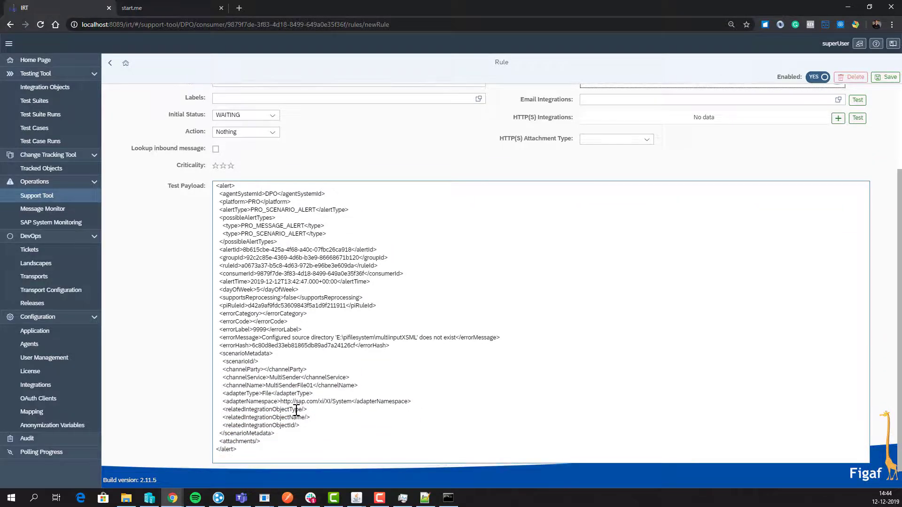
pyautogui.doubleClick(233, 385)
pyautogui.hotkey('ctrl', 'c')
pyautogui.scroll(2, 628, 193)
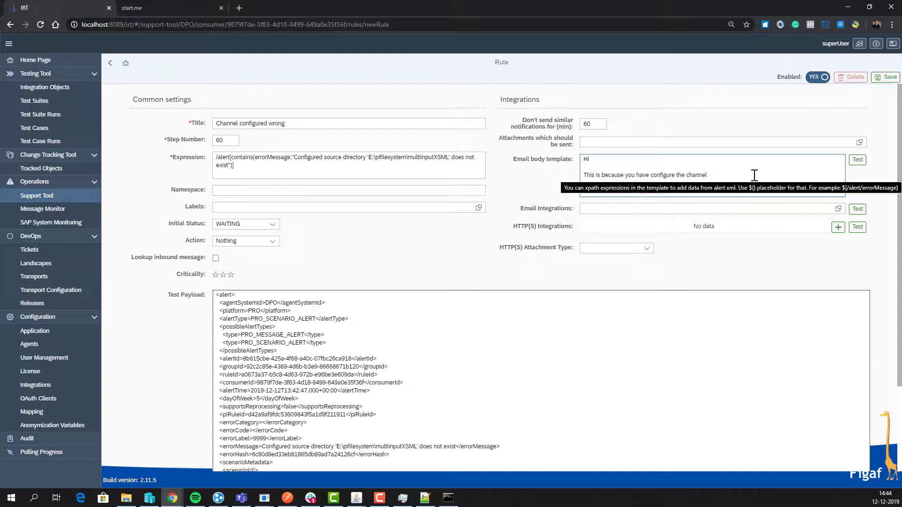
pyautogui.click(754, 176)
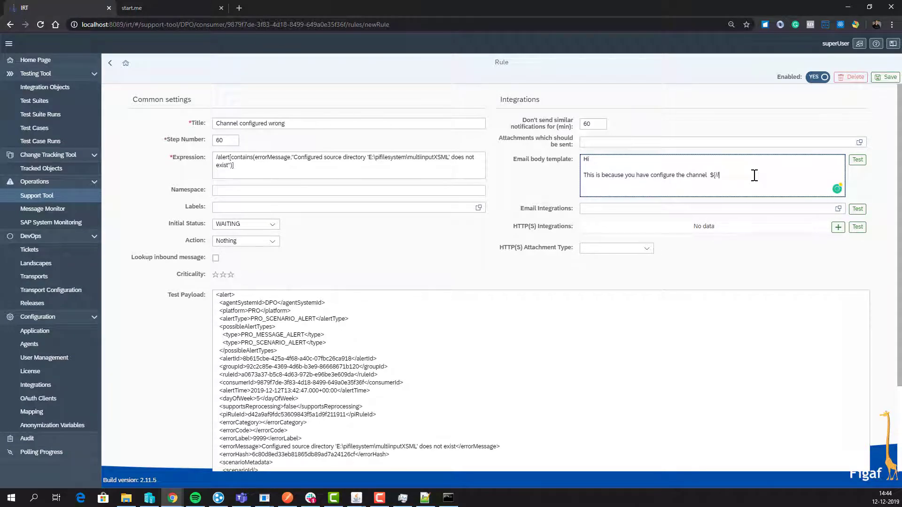
pyautogui.write('${//')
pyautogui.hotkey('ctrl', 'v')
pyautogui.click(856, 161)
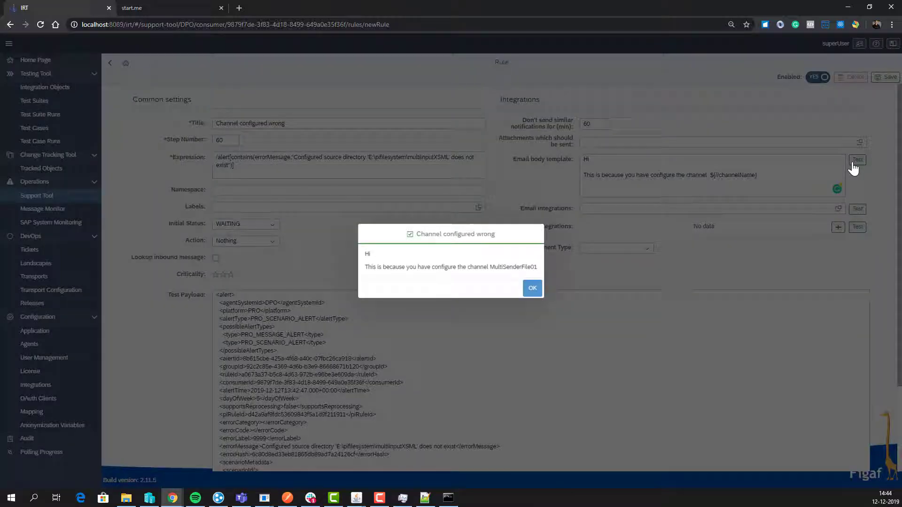
pyautogui.click(530, 291)
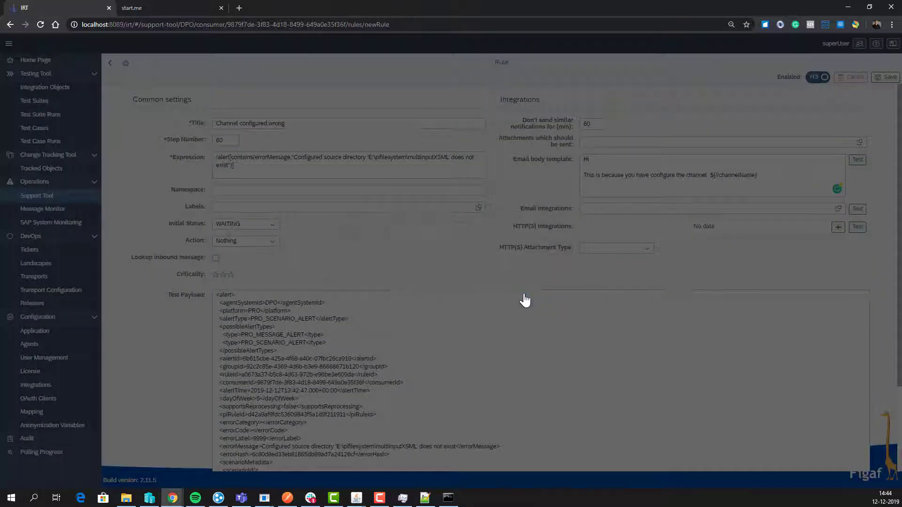
# Step: Add the recipient's e-mail address to Email Integrations and save it as a new rule
pyautogui.click(599, 209)
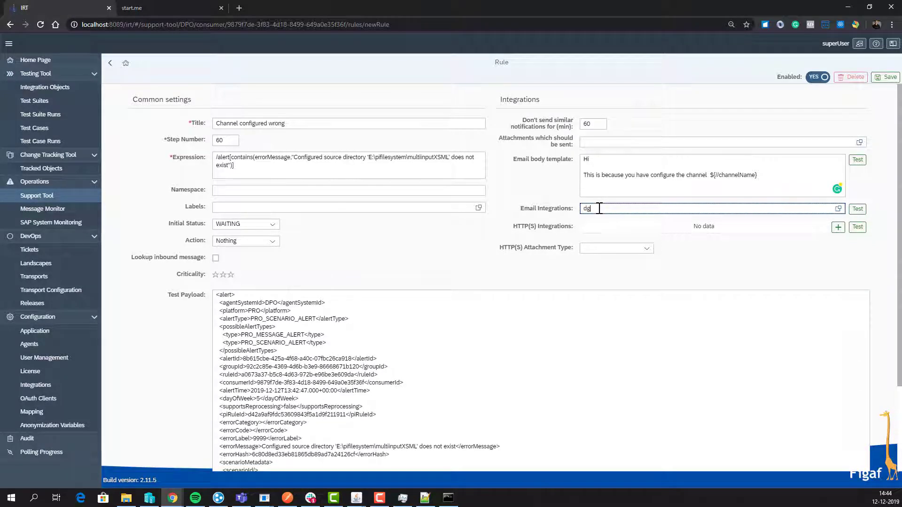
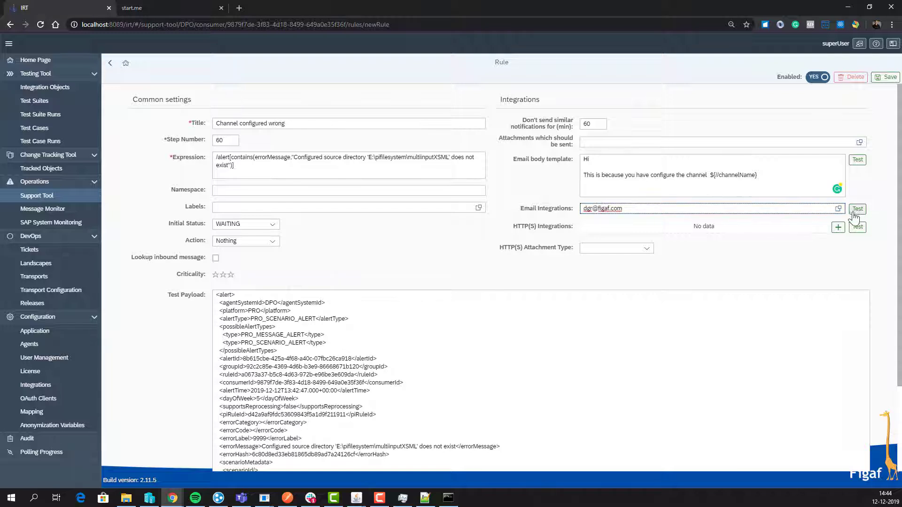
pyautogui.click(886, 77)
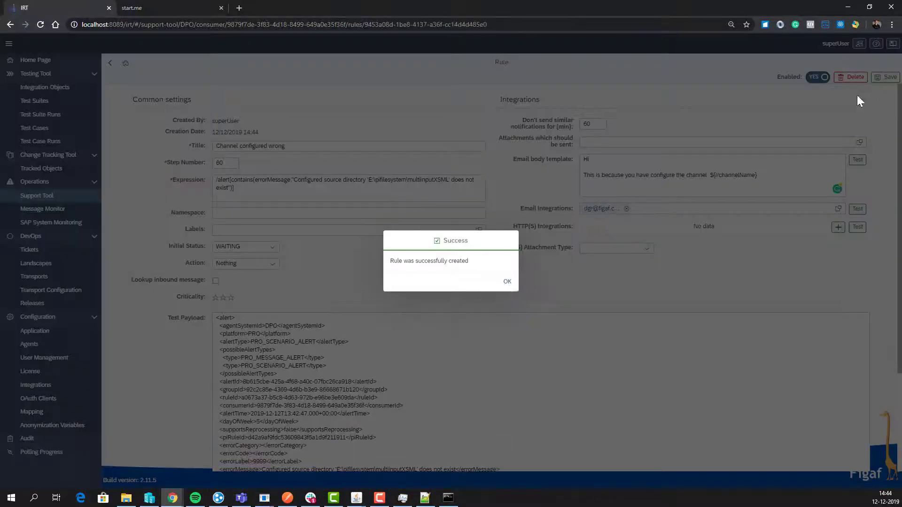
pyautogui.click(507, 282)
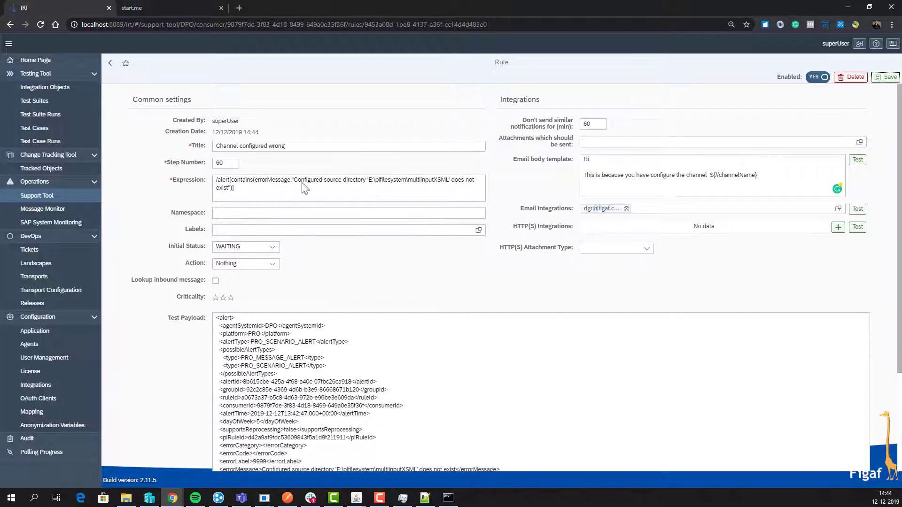
# Step: Go back to the alerts list and open the Application configuration settings
pyautogui.click(111, 64)
pyautogui.click(111, 65)
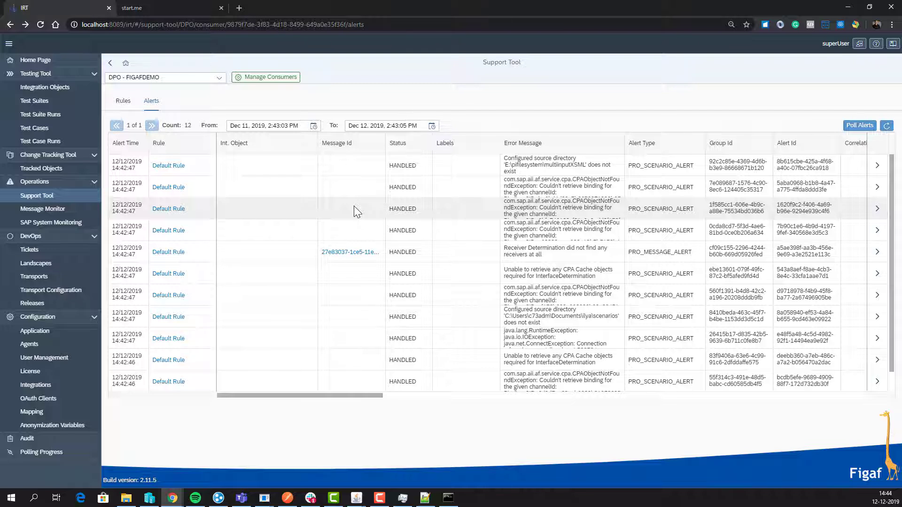
pyautogui.click(48, 333)
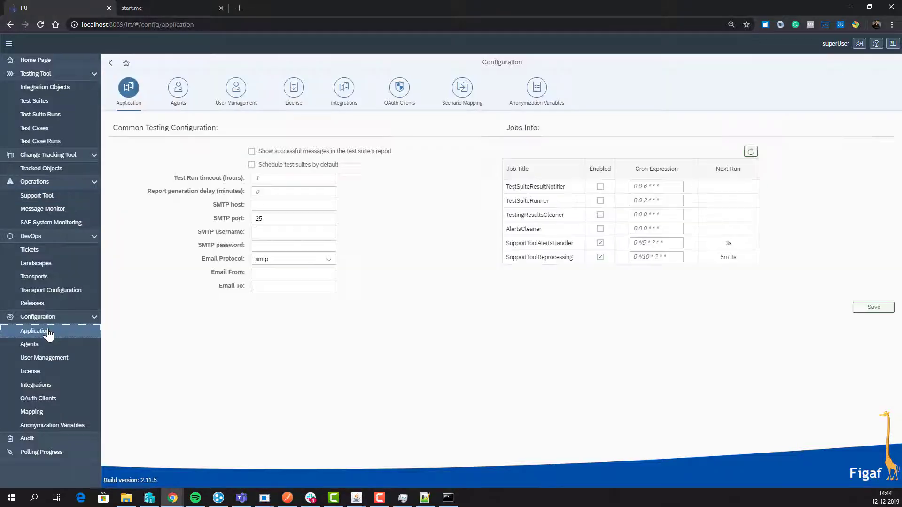
# Step: Inspect the SMTP host, username and password settings and refresh the background jobs' next-run times
pyautogui.click(265, 203)
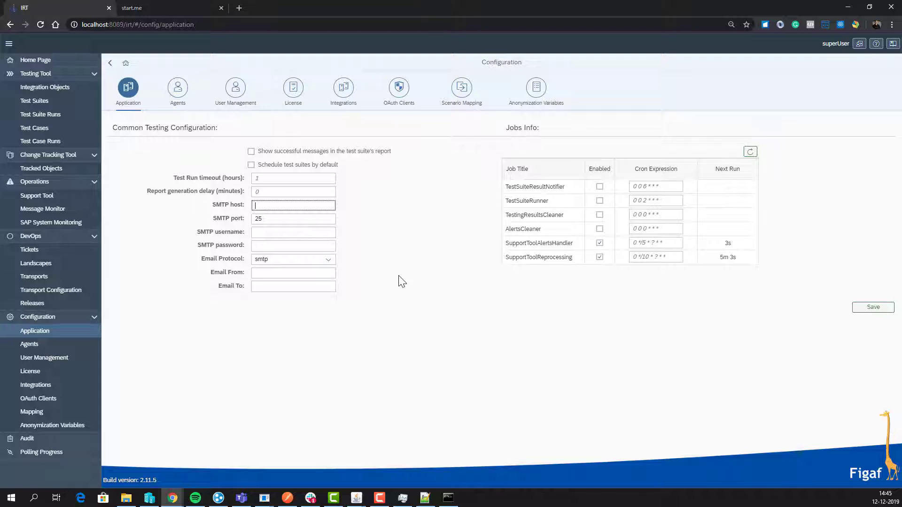
pyautogui.click(284, 233)
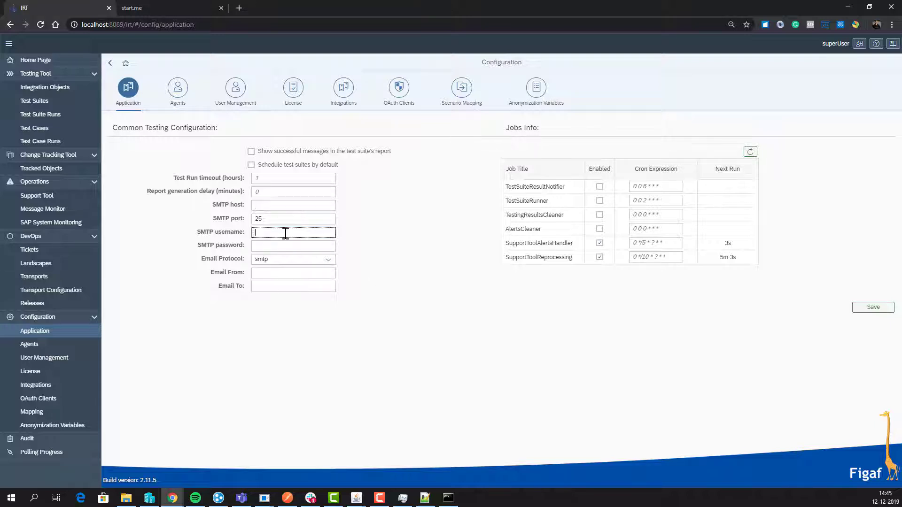
pyautogui.click(292, 253)
pyautogui.click(292, 243)
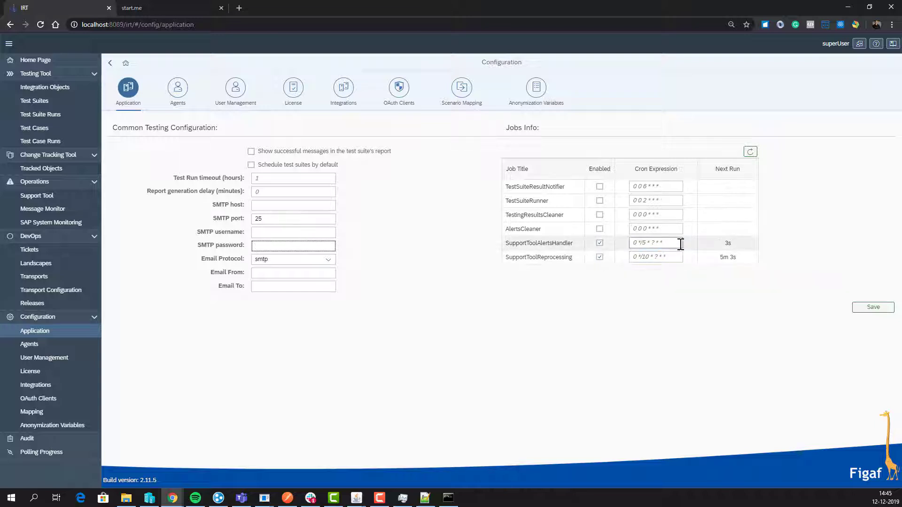
pyautogui.click(750, 153)
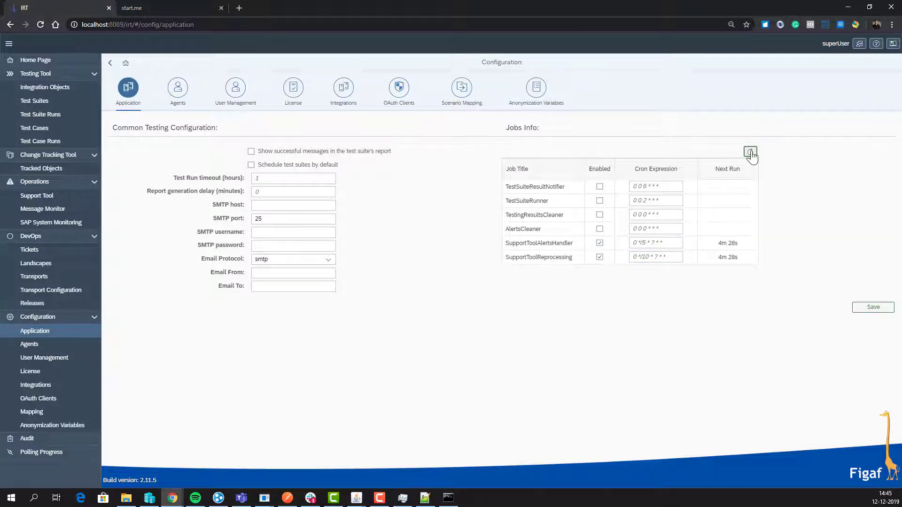
pyautogui.click(52, 200)
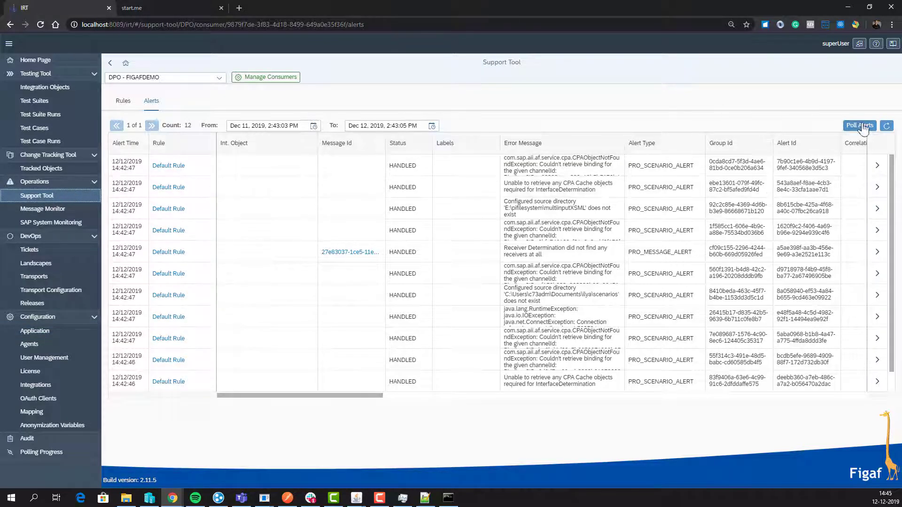
# Step: Refresh the DPO - FIGAFDEMO alerts list and open the Receiver Determination alert's details
pyautogui.click(889, 126)
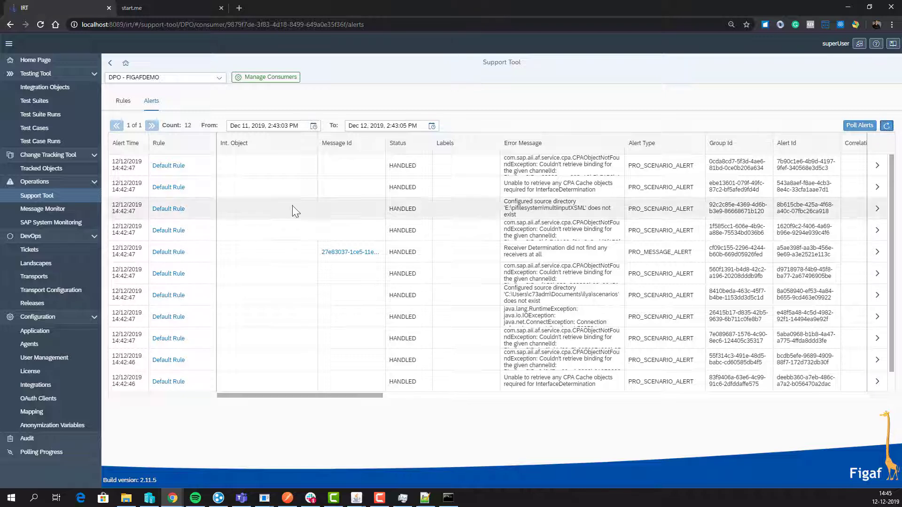
pyautogui.scroll(-1, 292, 216)
pyautogui.scroll(1, 291, 218)
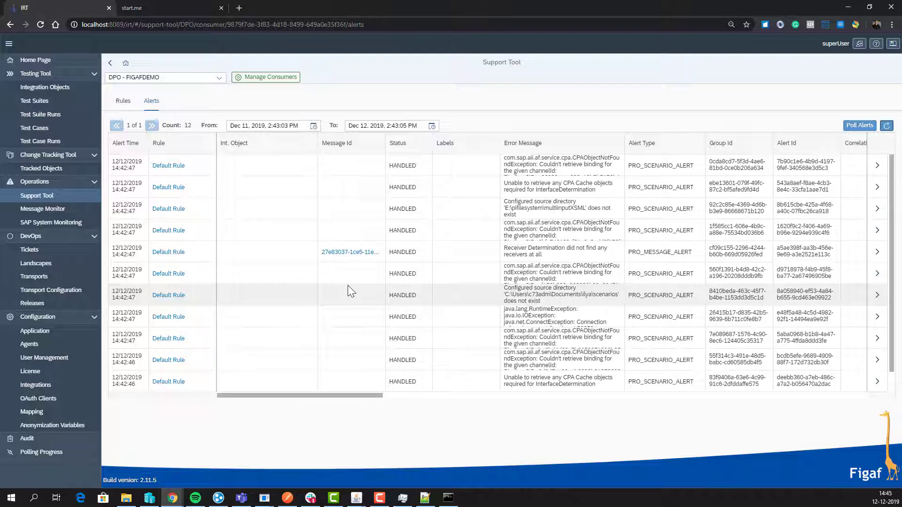
pyautogui.click(878, 253)
pyautogui.scroll(-10, 564, 371)
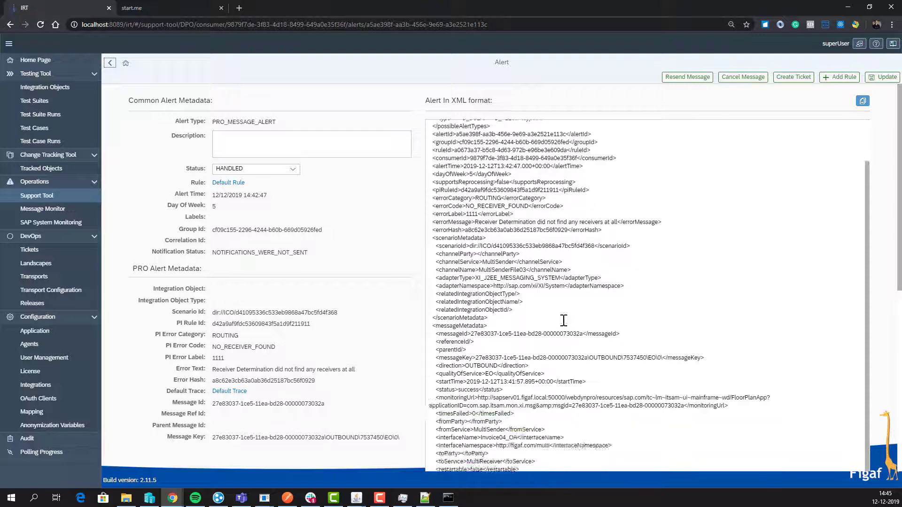
pyautogui.scroll(-1, 257, 333)
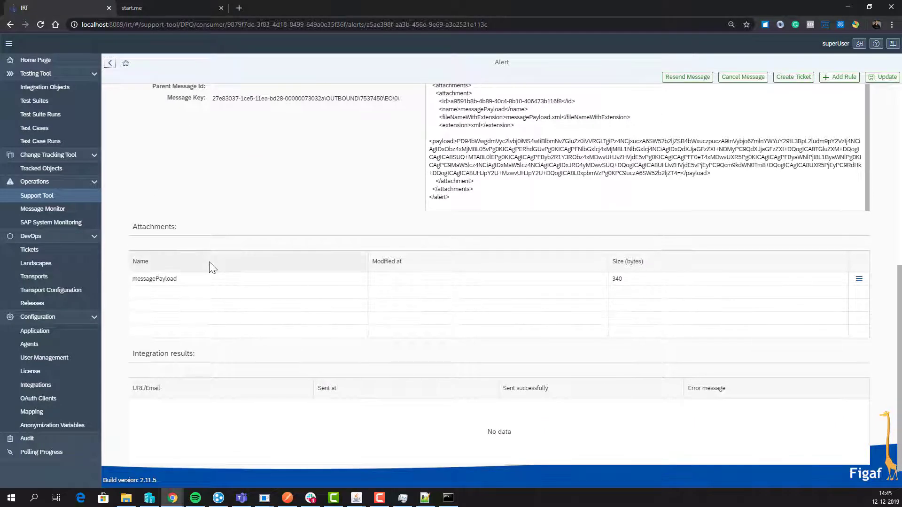
pyautogui.click(183, 281)
pyautogui.click(858, 280)
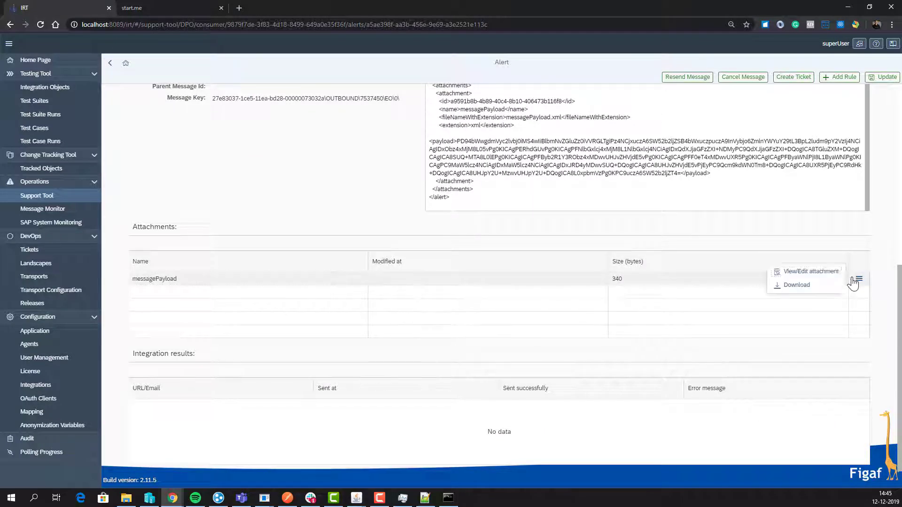
pyautogui.click(806, 276)
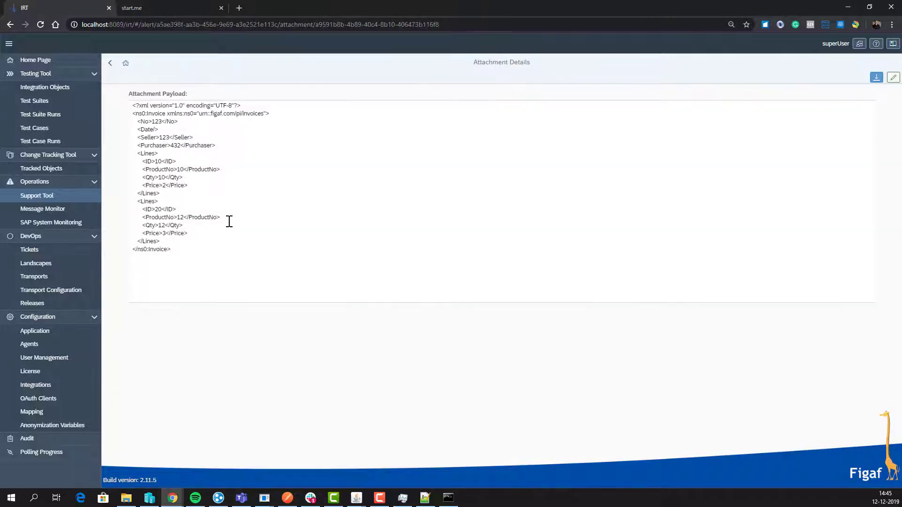
pyautogui.click(110, 63)
pyautogui.scroll(4, 246, 271)
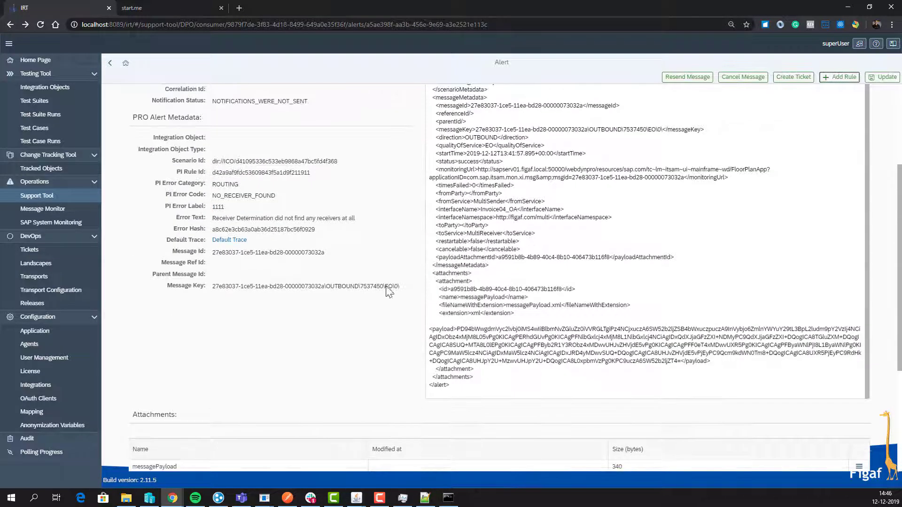
pyautogui.scroll(2, 591, 254)
pyautogui.scroll(1, 591, 254)
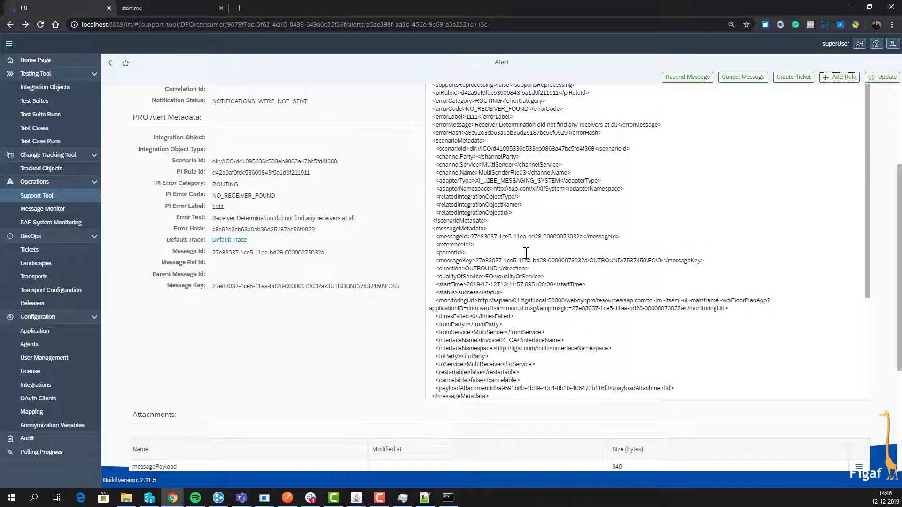
pyautogui.click(219, 241)
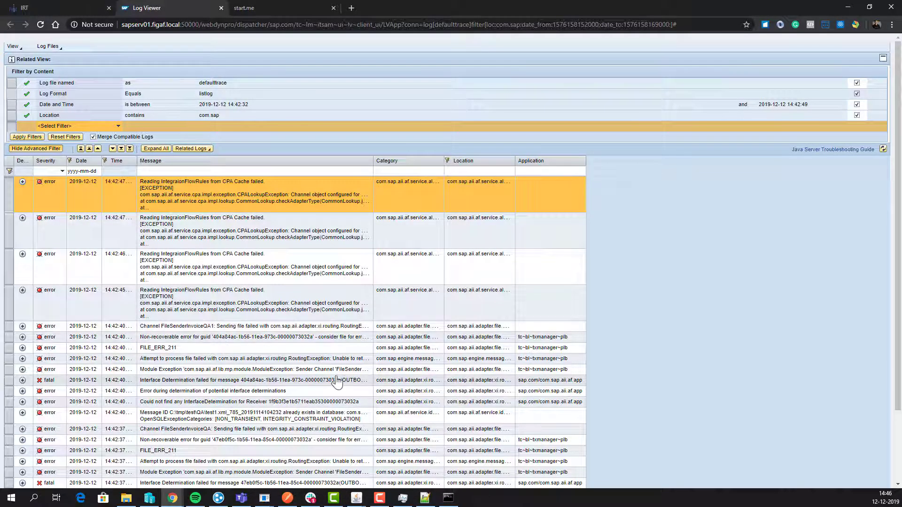
# Step: Scroll through the default trace log entries, then return to the alert in IRT
pyautogui.scroll(-2, 336, 381)
pyautogui.click(106, 8)
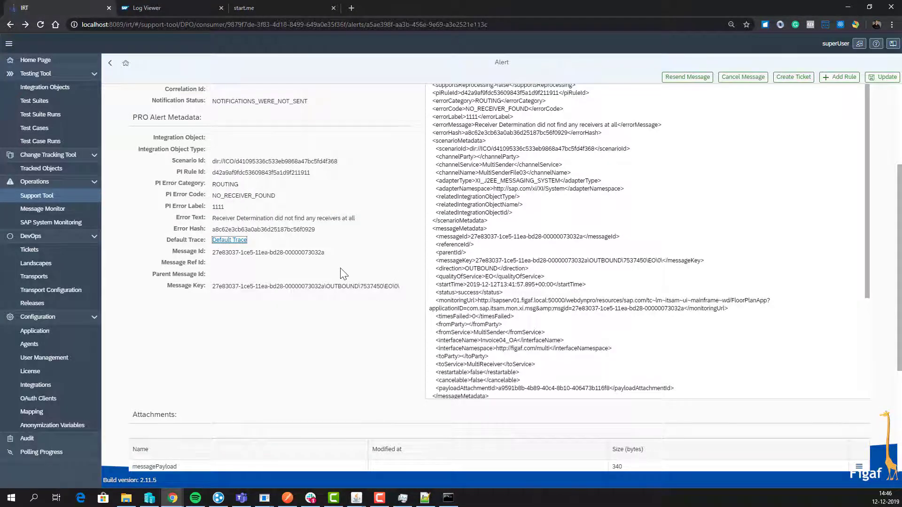
# Step: Resend the alert's failed message and acknowledge the sent confirmation
pyautogui.scroll(3, 339, 270)
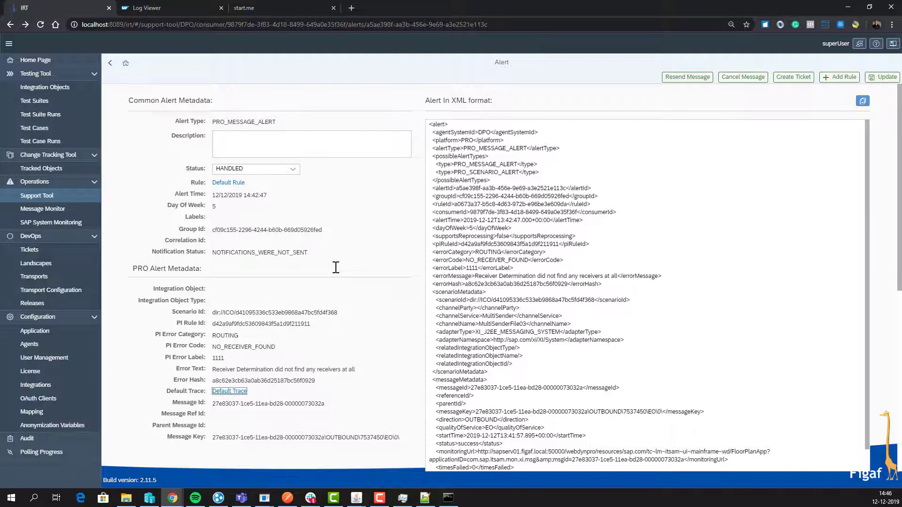
pyautogui.scroll(-4, 336, 270)
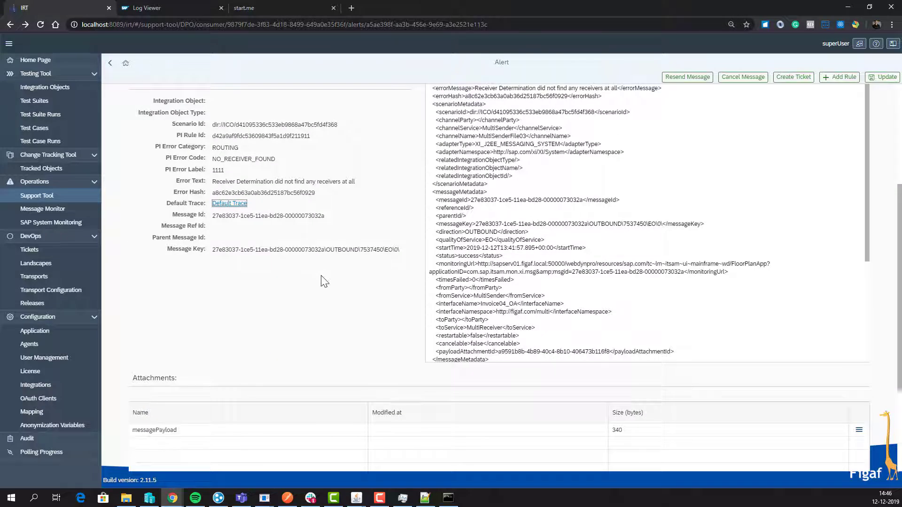
pyautogui.scroll(3, 643, 100)
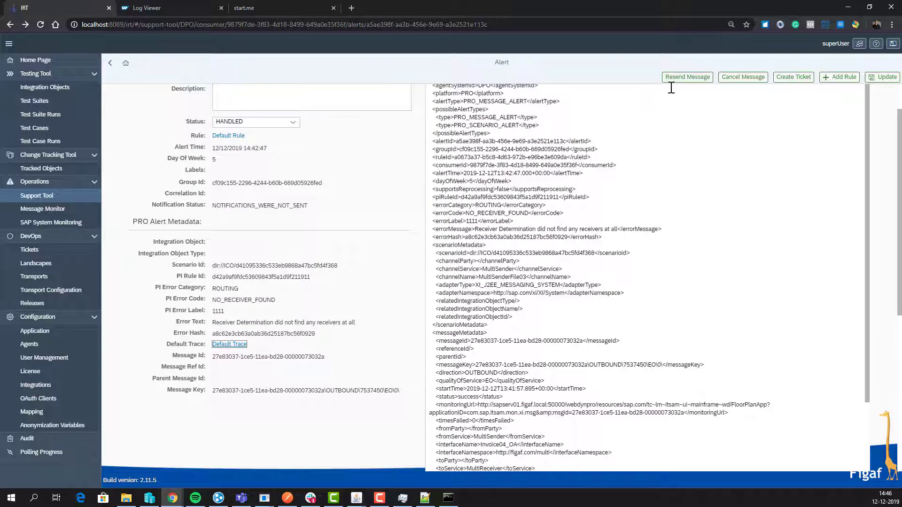
pyautogui.click(686, 77)
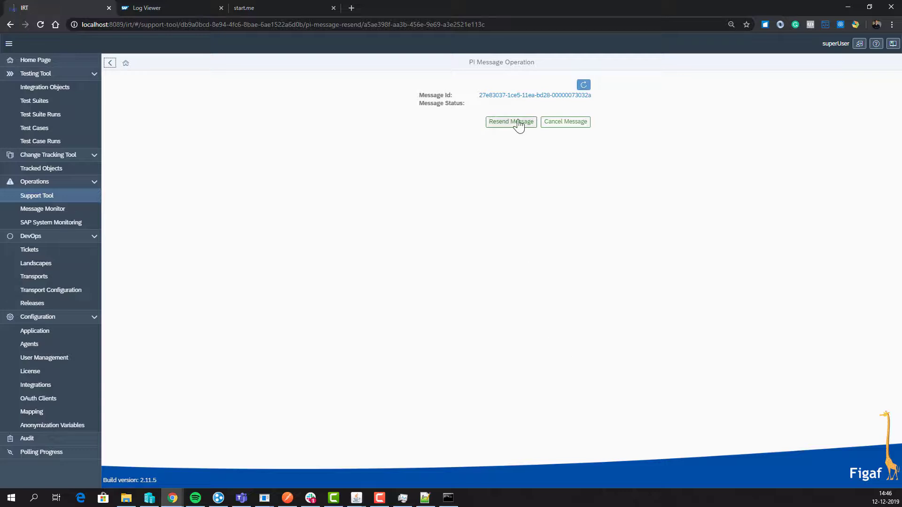
pyautogui.click(518, 125)
pyautogui.click(505, 282)
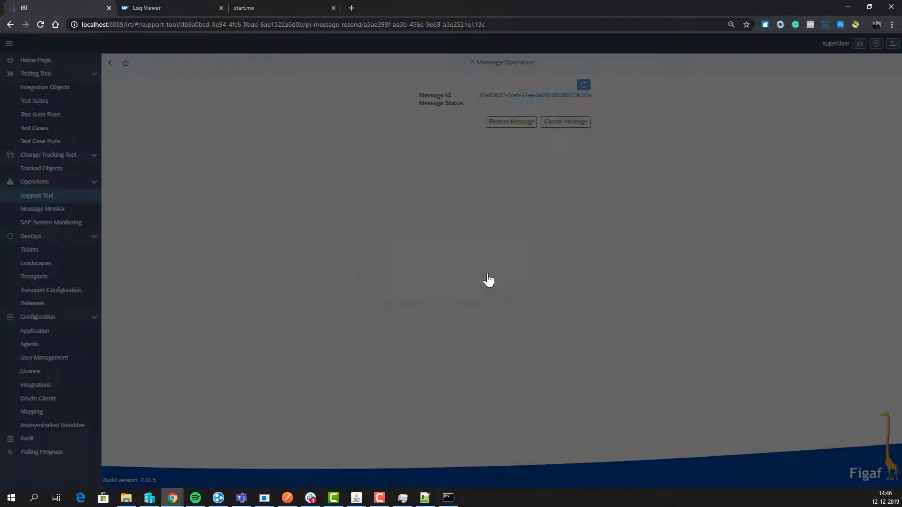
# Step: Go back to the alerts list and open the configured agents list
pyautogui.click(113, 65)
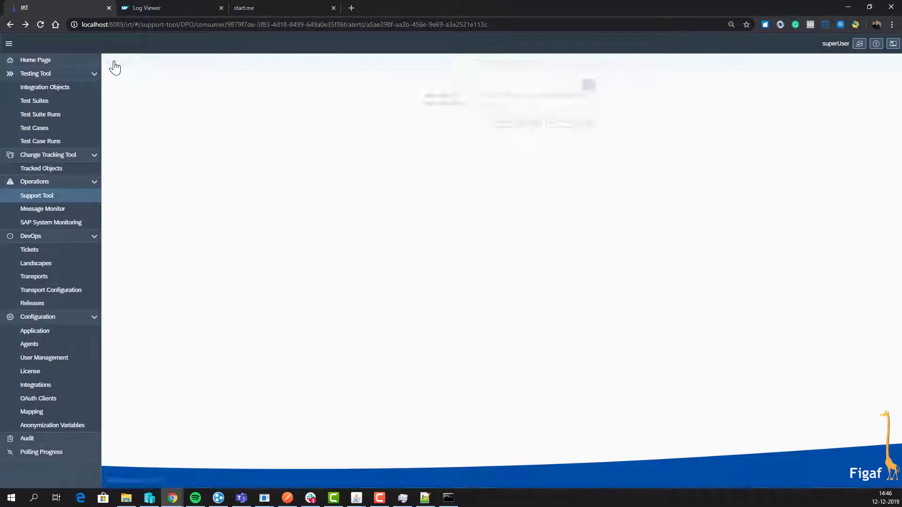
pyautogui.click(111, 64)
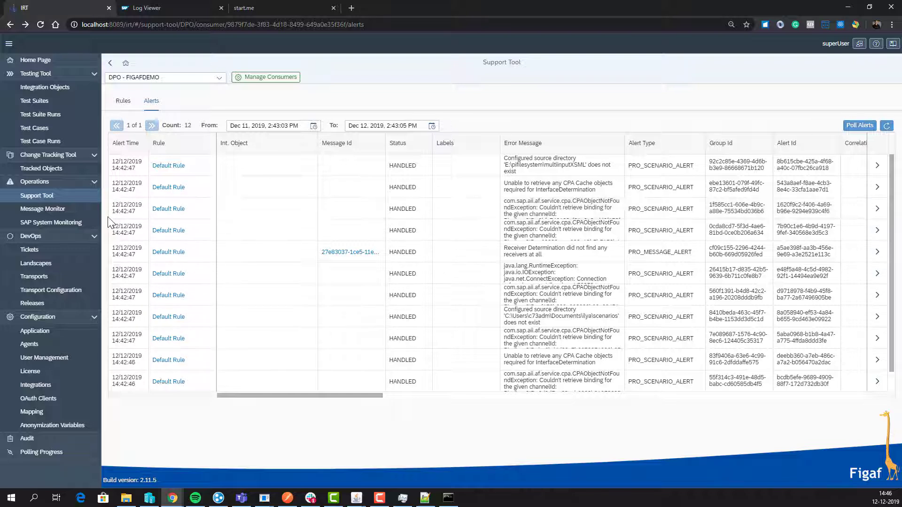
pyautogui.click(61, 350)
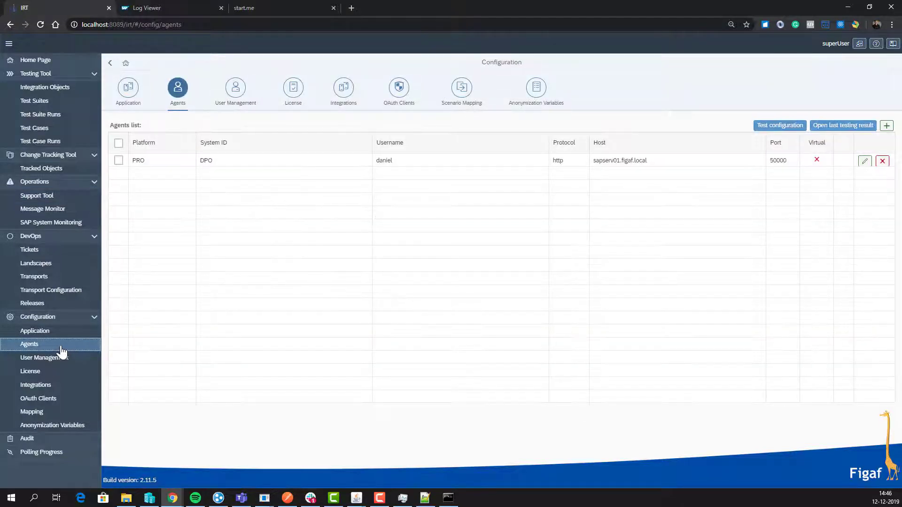
# Step: Begin a new agent on the CPI platform with system ID p0201
pyautogui.click(887, 125)
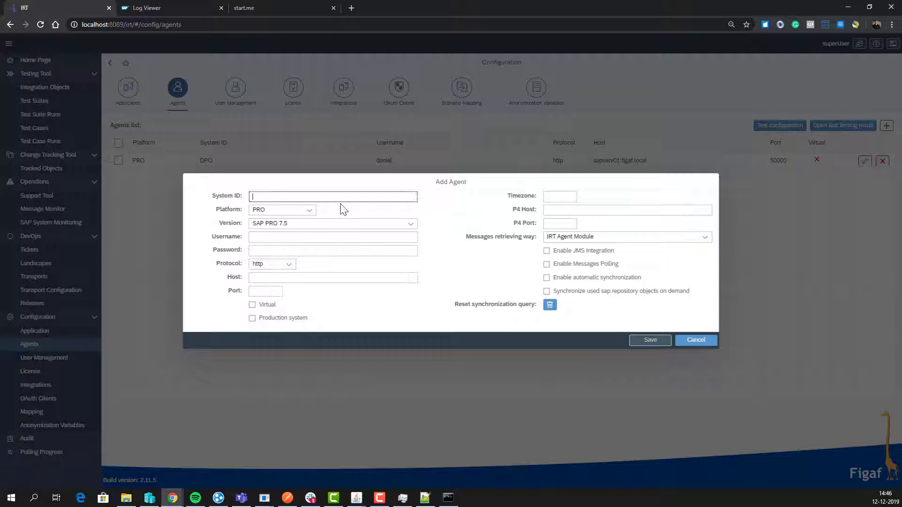
pyautogui.click(303, 211)
pyautogui.click(296, 236)
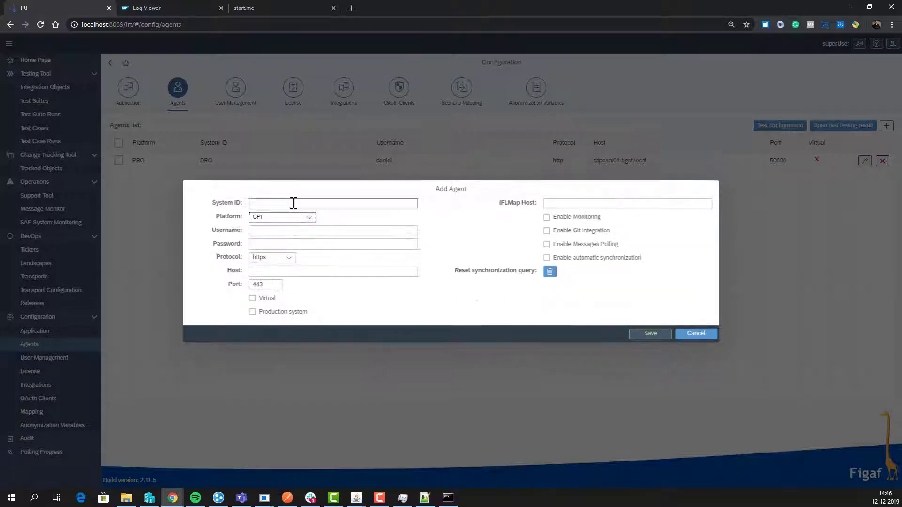
pyautogui.click(293, 203)
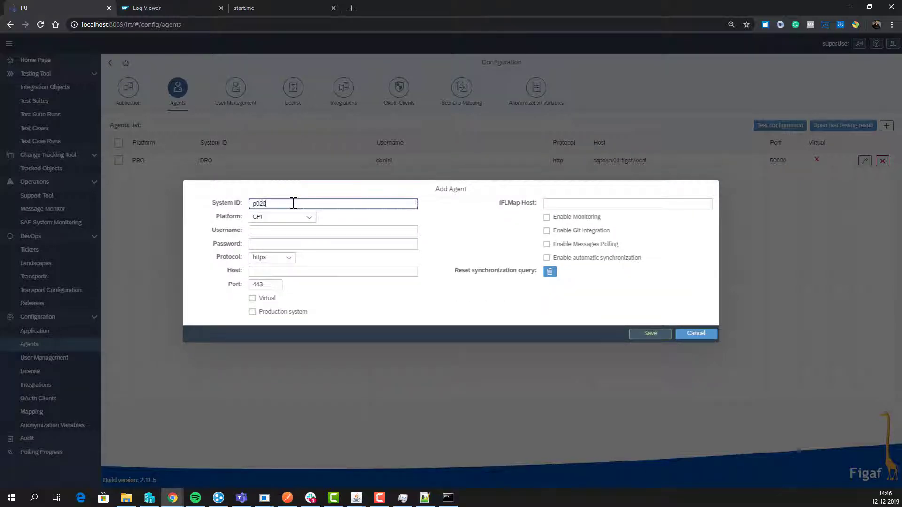
pyautogui.click(259, 233)
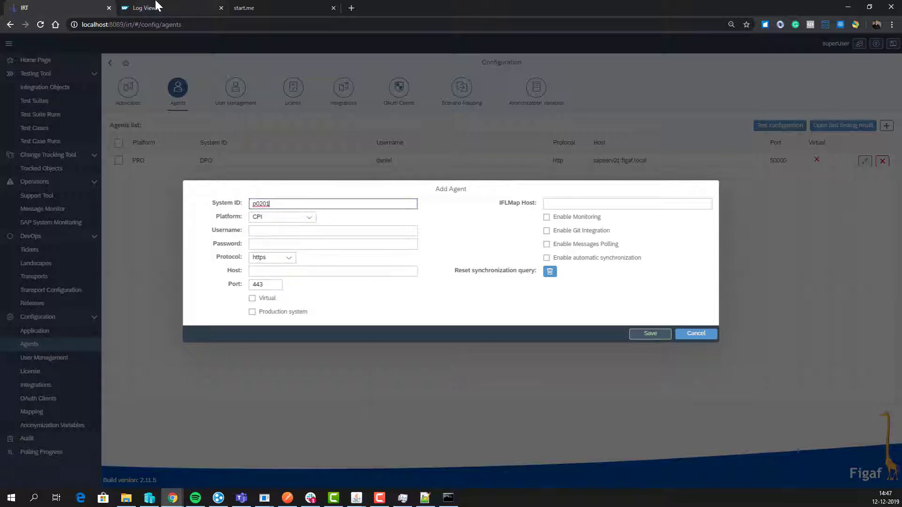
# Step: Copy the host p0201-tmn.hci.eu1.hana.ondemand.com from Chrome's address bar and return to the Add Agent form
pyautogui.click(275, 8)
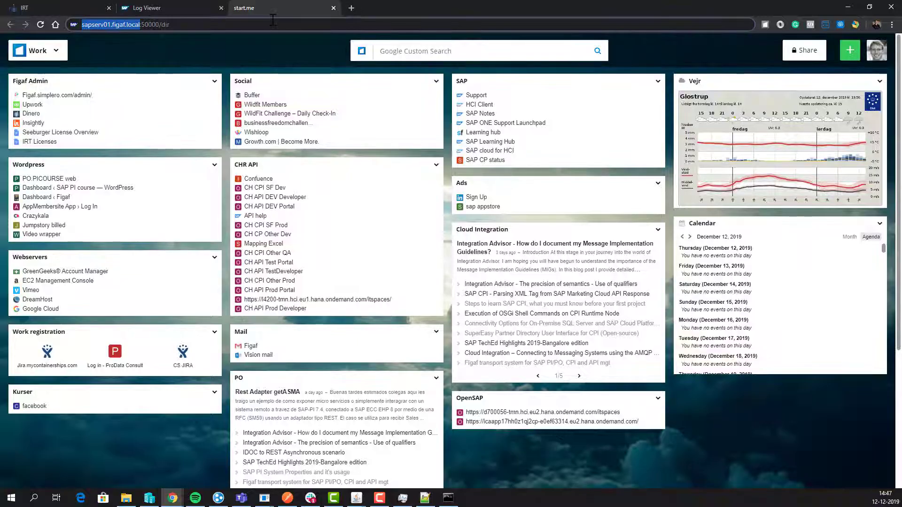
pyautogui.click(273, 20)
pyautogui.write('p0')
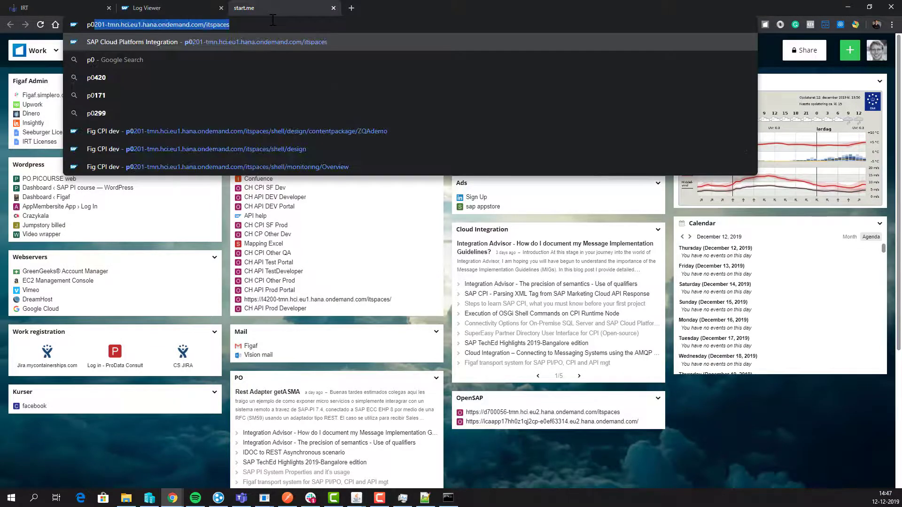
pyautogui.press('Right')
pyautogui.hotkey('ctrl', 'a')
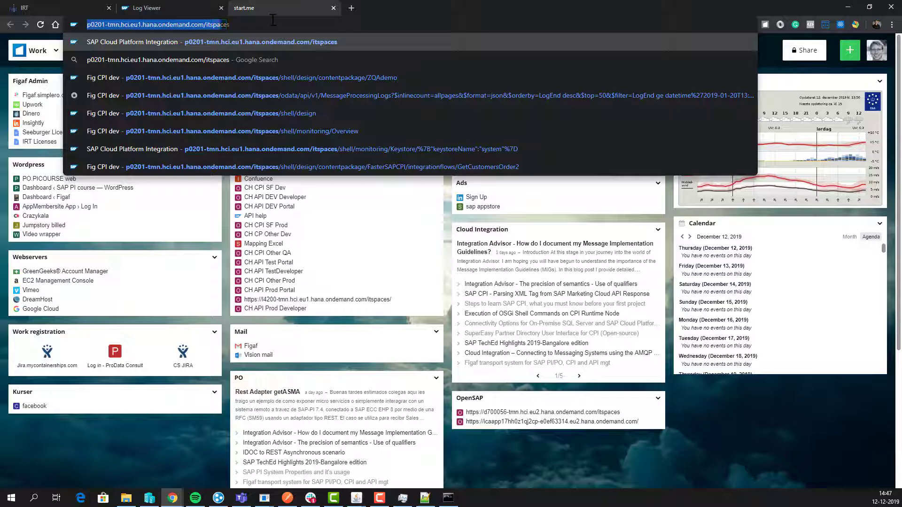
pyautogui.hotkey('shift', 'Left')
pyautogui.hotkey('shift', 'Left')
pyautogui.hotkey('shift', 'Left')
pyautogui.hotkey('shift', 'Left')
pyautogui.hotkey('shift', 'Left')
pyautogui.hotkey('shift', 'Left')
pyautogui.hotkey('ctrl', 'c')
pyautogui.hotkey('alt', 'Tab')
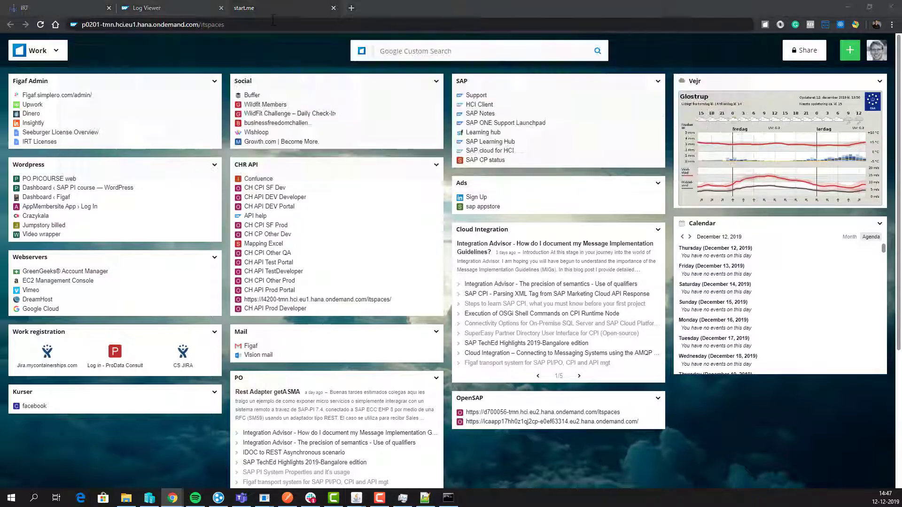
pyautogui.hotkey('alt', 'Tab')
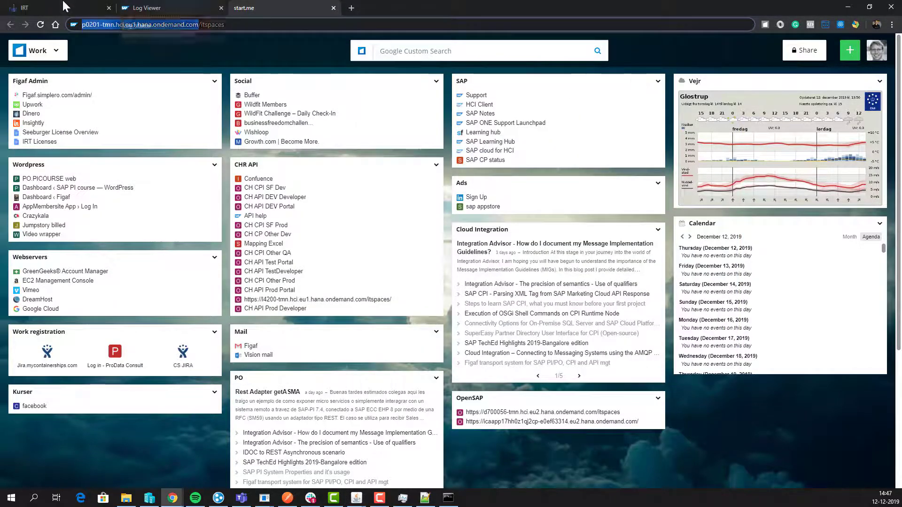
pyautogui.hotkey('ctrl', '1')
pyautogui.click(362, 231)
pyautogui.click(308, 272)
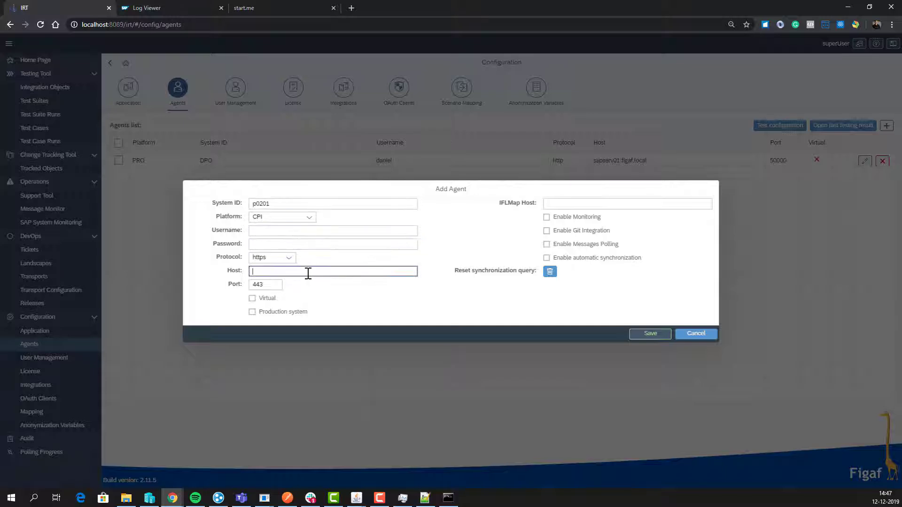
pyautogui.hotkey('ctrl', 'v')
pyautogui.moveTo(272, 272); pyautogui.dragTo(237, 271)
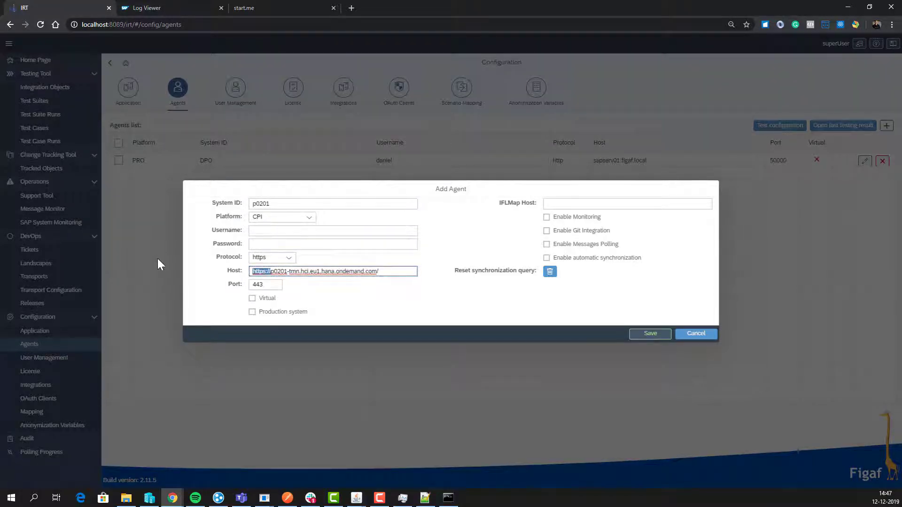
pyautogui.press('BackSpace')
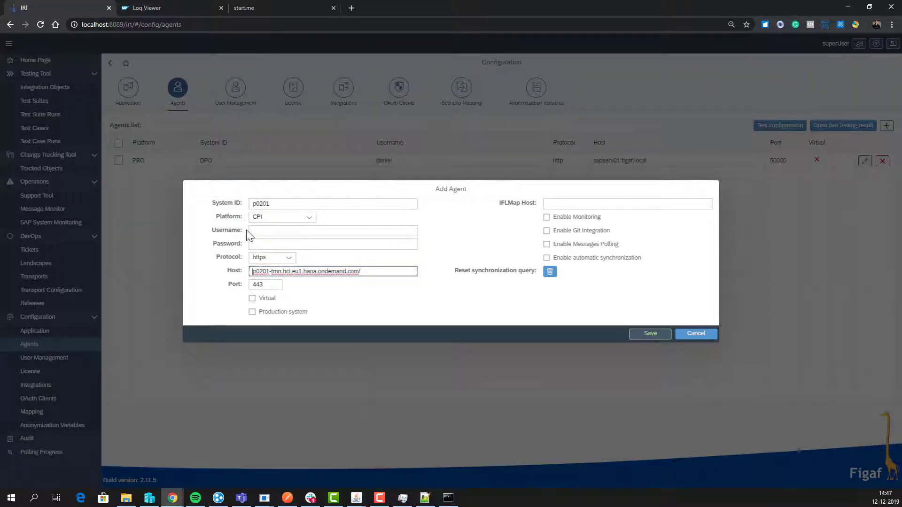
pyautogui.click(372, 275)
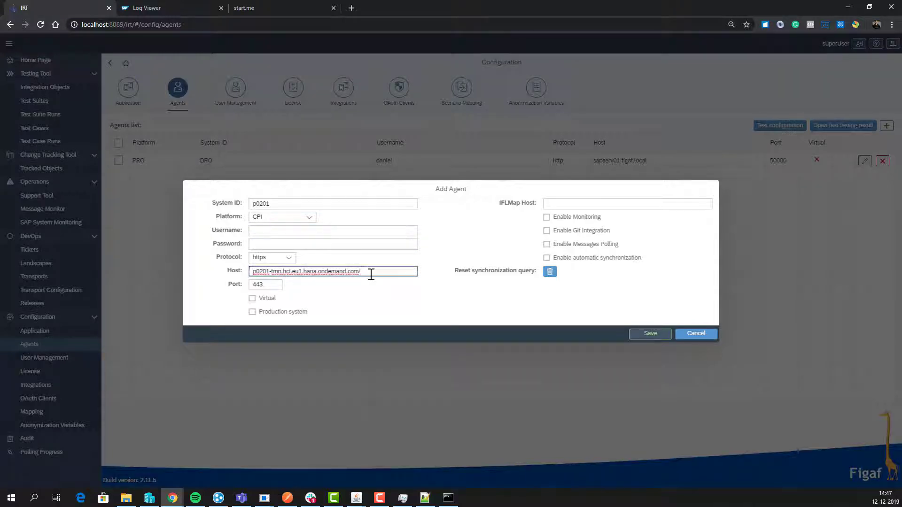
pyautogui.press('BackSpace')
pyautogui.click(267, 230)
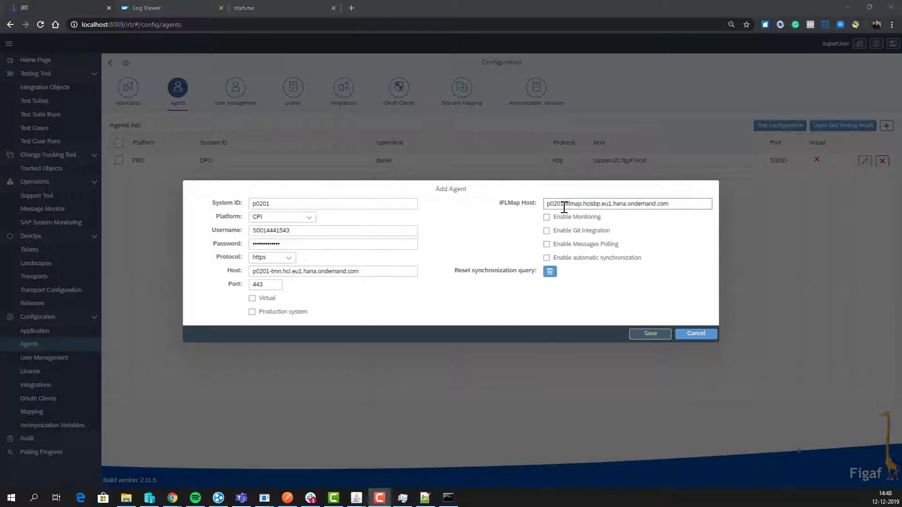
# Step: Enable monitoring with message polling off, then save the CPI agent and confirm
pyautogui.click(546, 217)
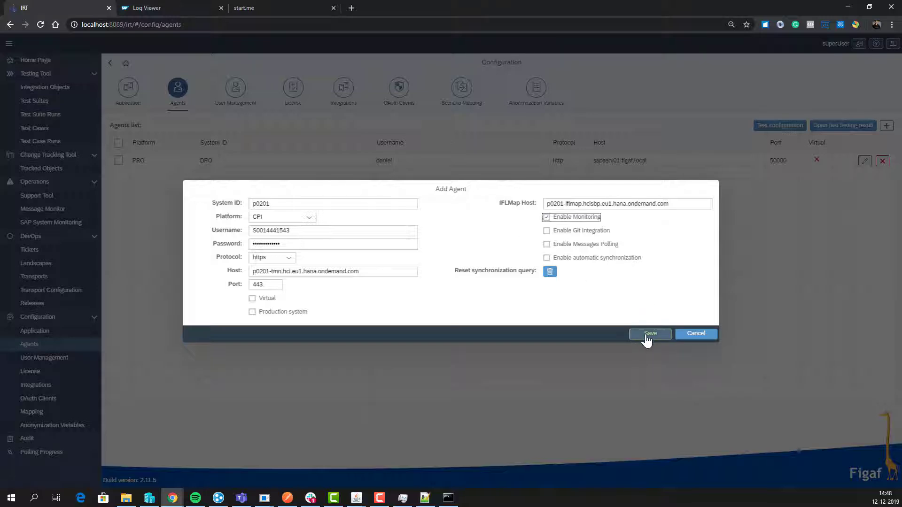
pyautogui.click(600, 252)
pyautogui.click(601, 252)
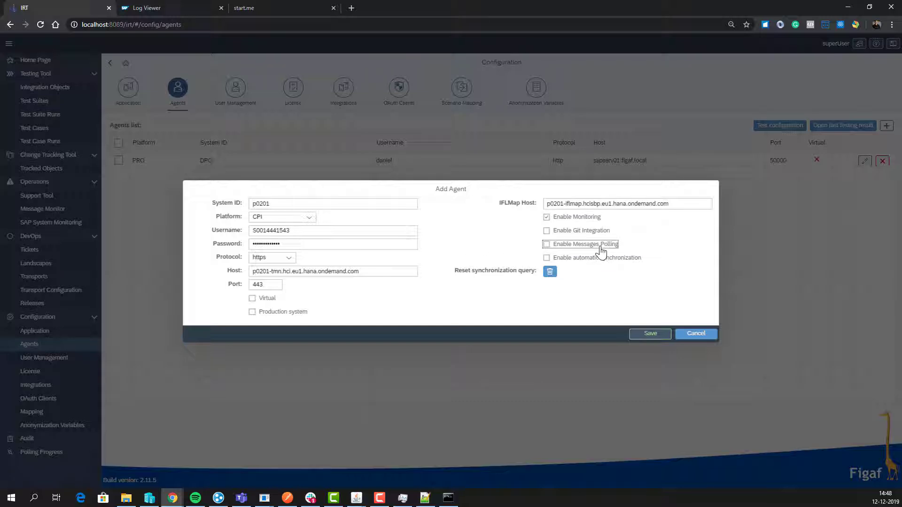
pyautogui.click(650, 339)
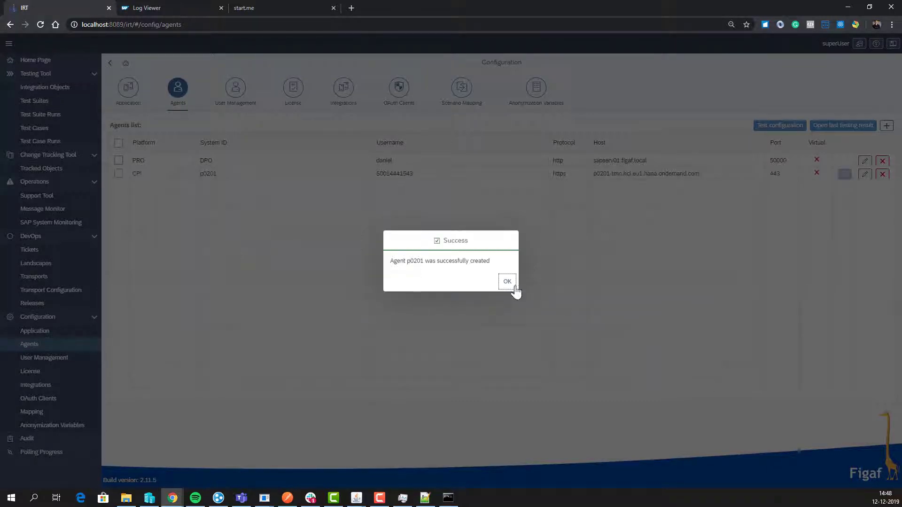
pyautogui.click(514, 287)
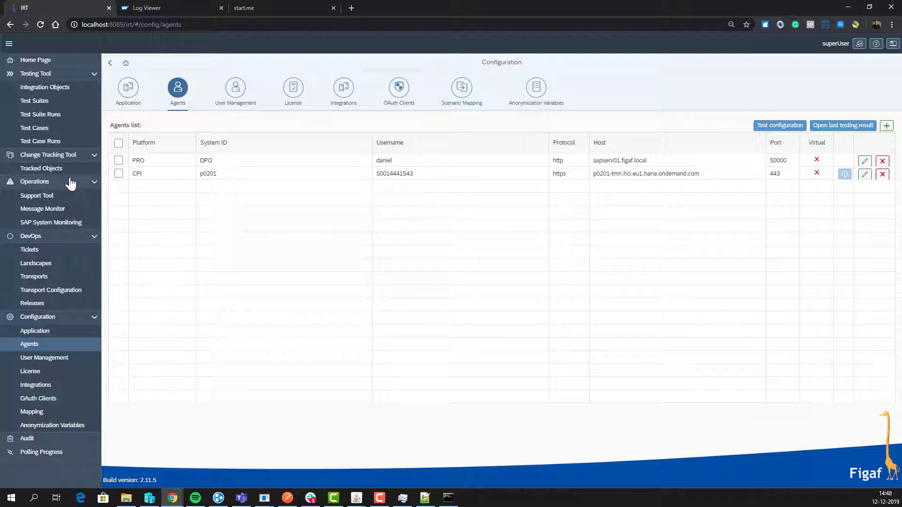
# Step: Open the alerts Support Tool and check which agents the consumer management offers
pyautogui.click(53, 195)
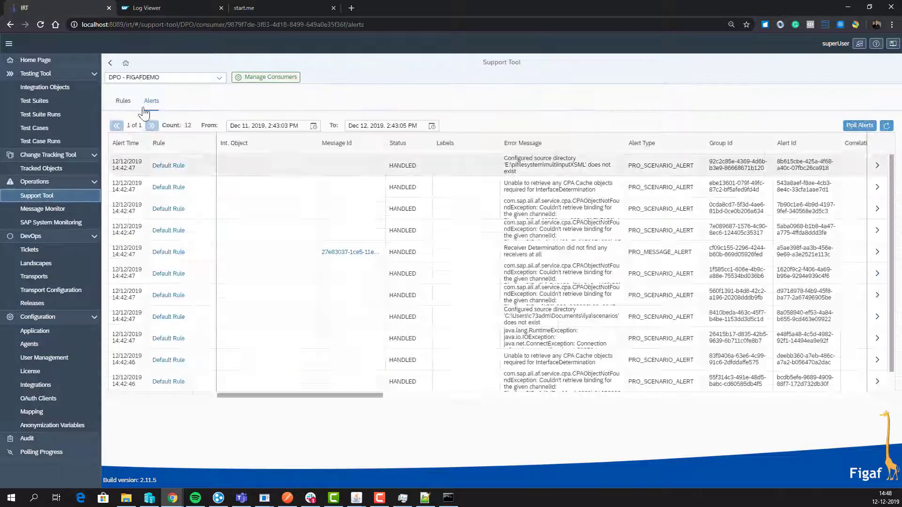
pyautogui.click(217, 79)
pyautogui.click(264, 78)
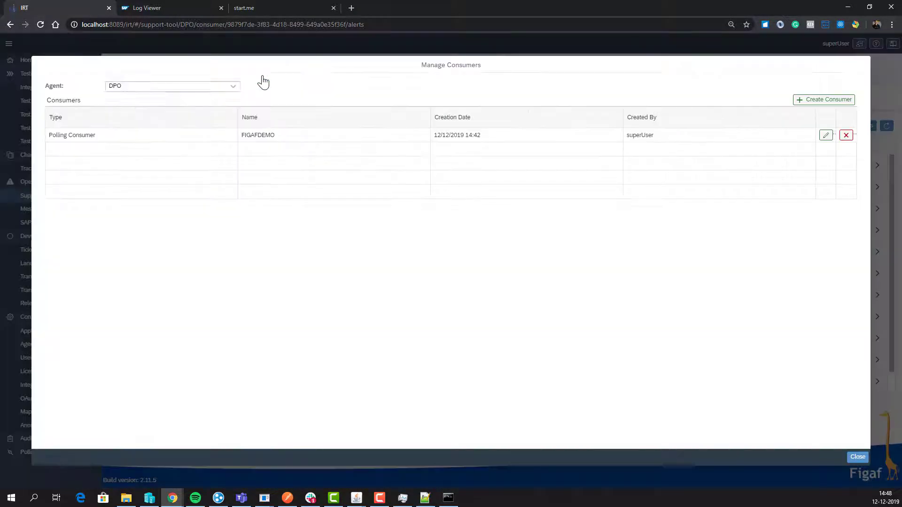
pyautogui.click(233, 88)
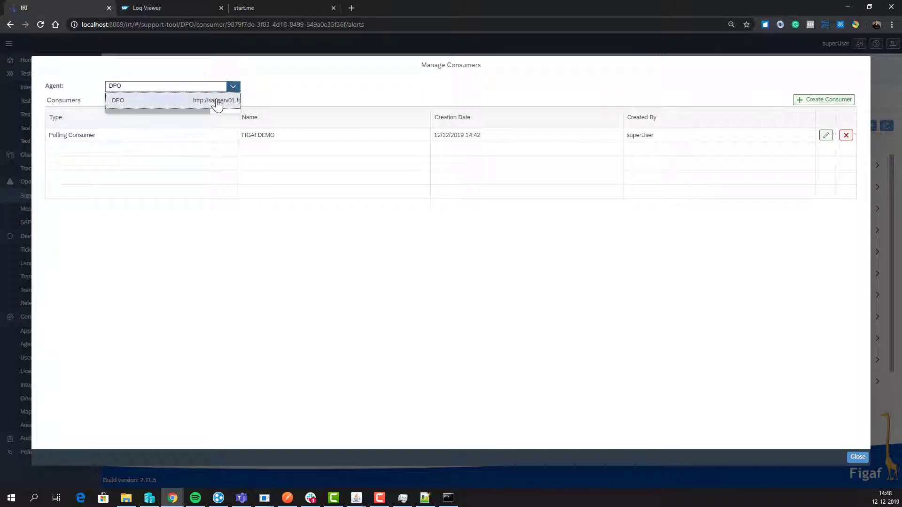
pyautogui.click(216, 101)
pyautogui.press('Escape')
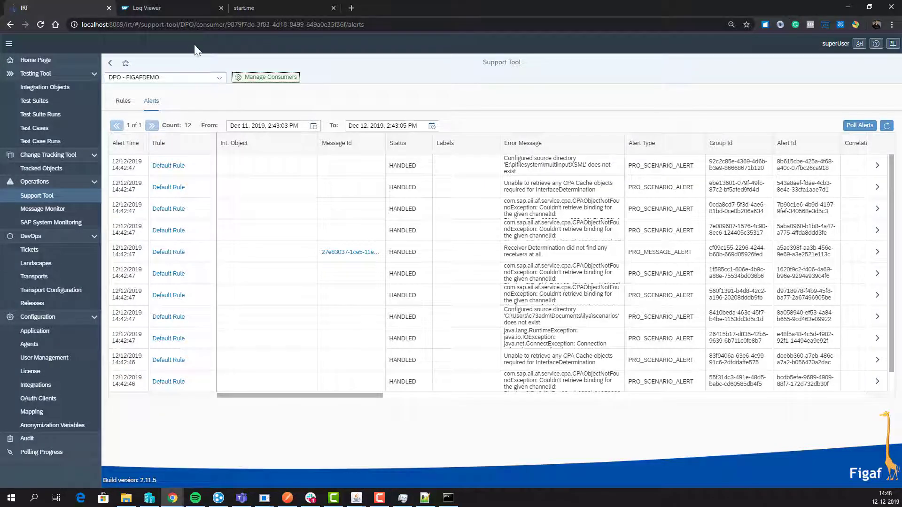
pyautogui.click(126, 63)
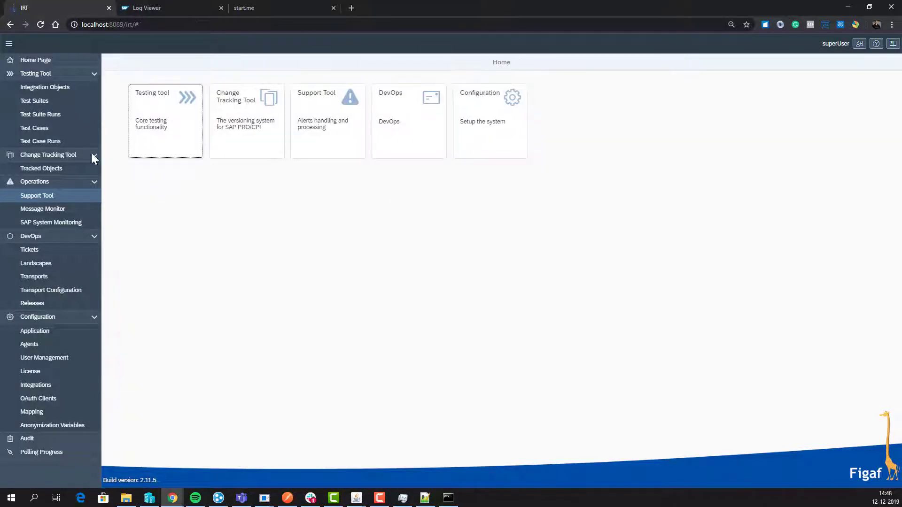
pyautogui.click(65, 202)
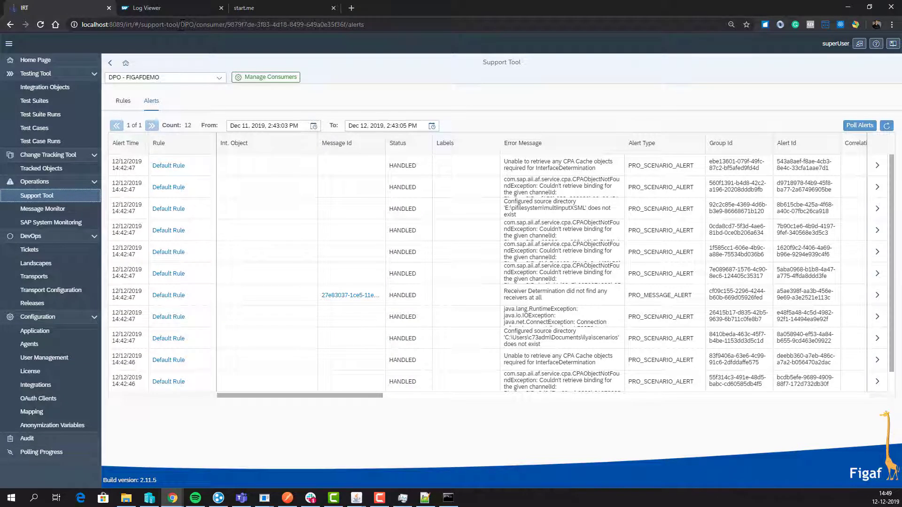
# Step: Load the Support Tool page for agent p0201 by editing the page address
pyautogui.moveTo(180, 24); pyautogui.dragTo(796, 3)
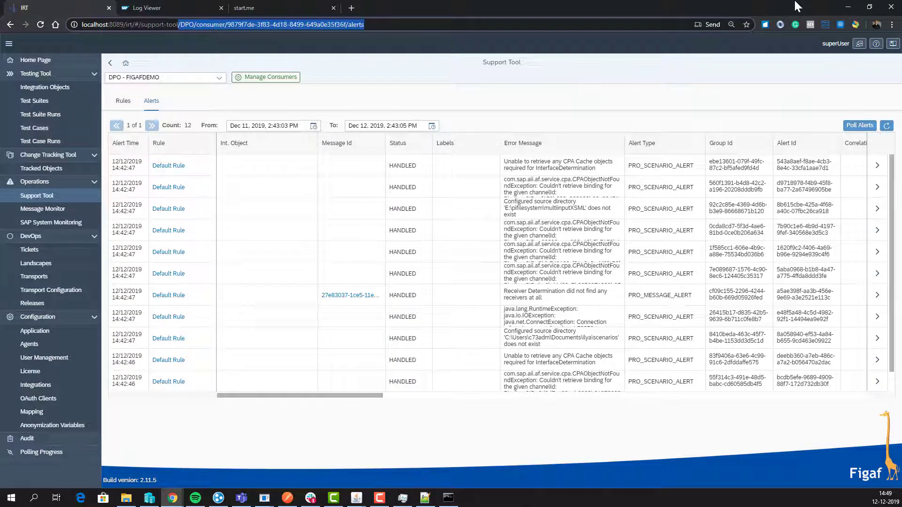
pyautogui.press('BackSpace')
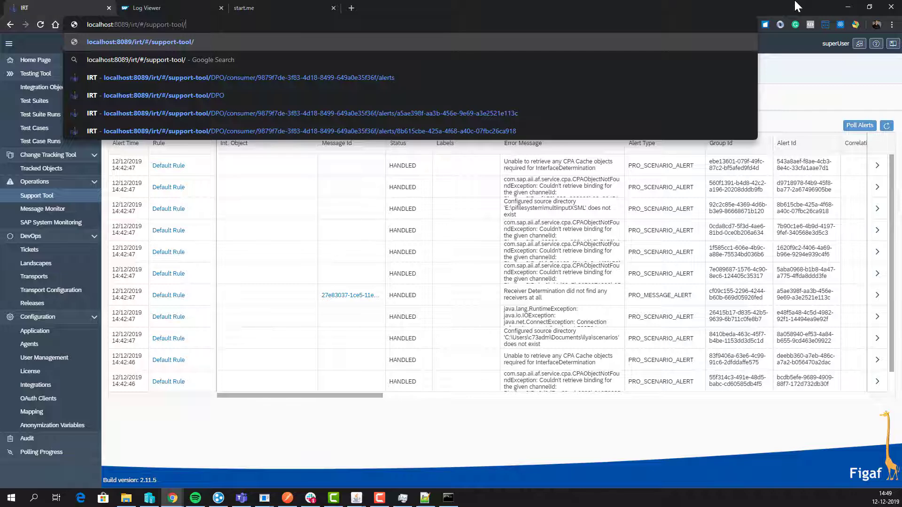
pyautogui.write('p0201')
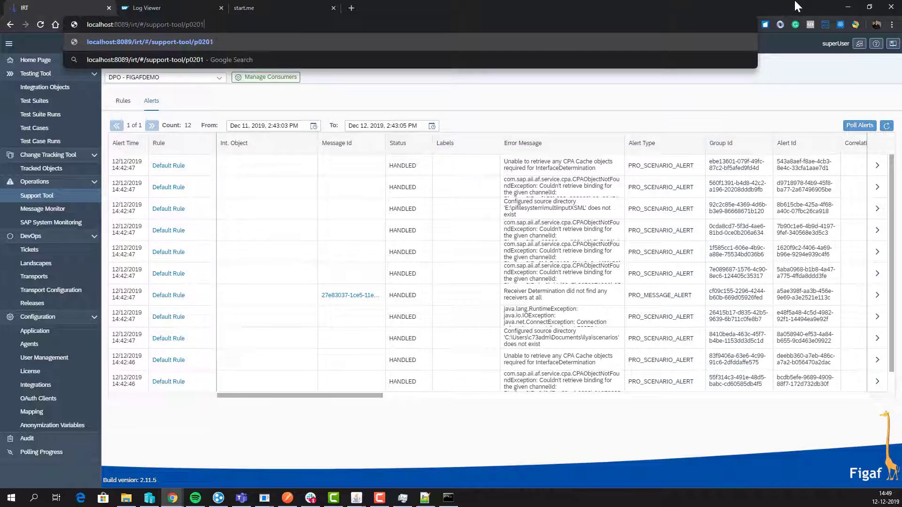
pyautogui.press('Return')
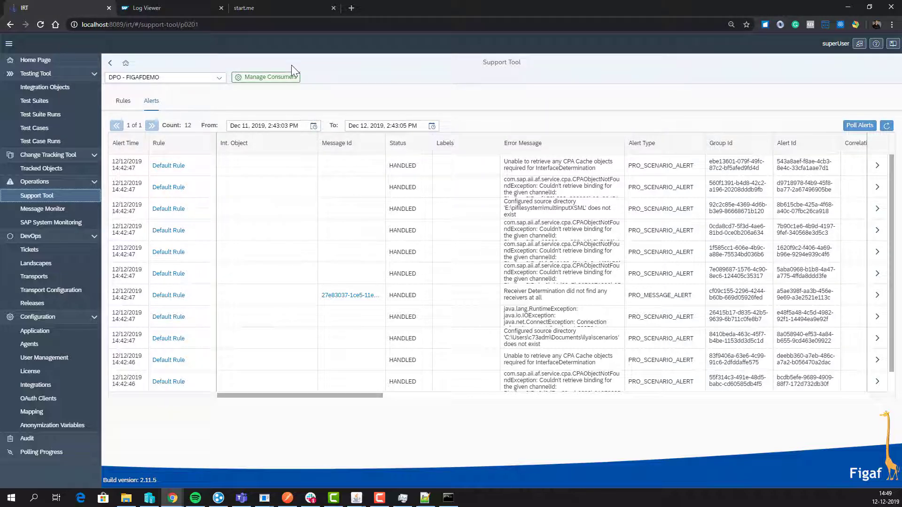
pyautogui.click(284, 79)
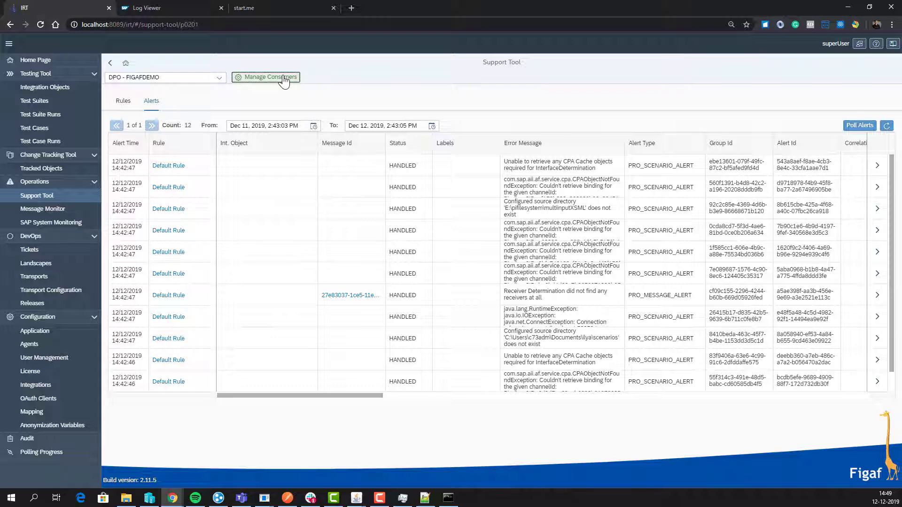
pyautogui.click(266, 26)
pyautogui.press('Return')
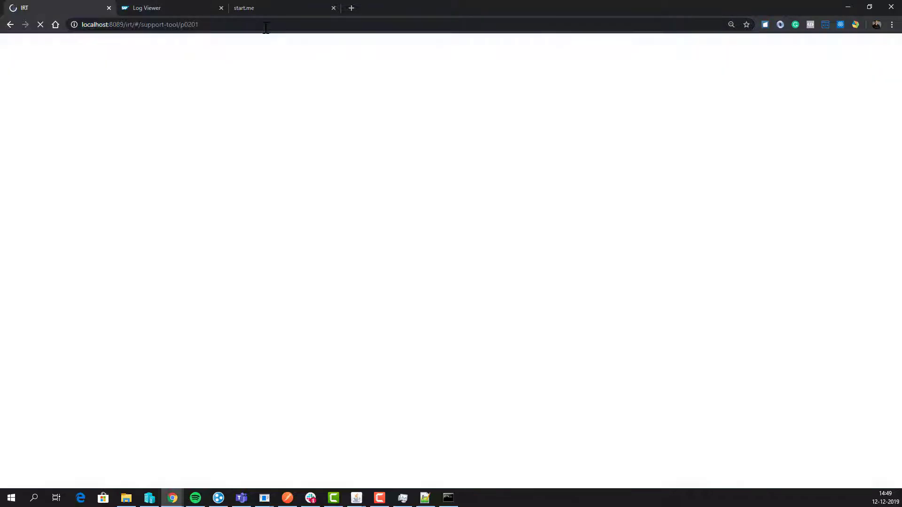
# Step: Create a consumer named Failed with condition Status eq 'FAILED' and view its Default Rule
pyautogui.click(263, 78)
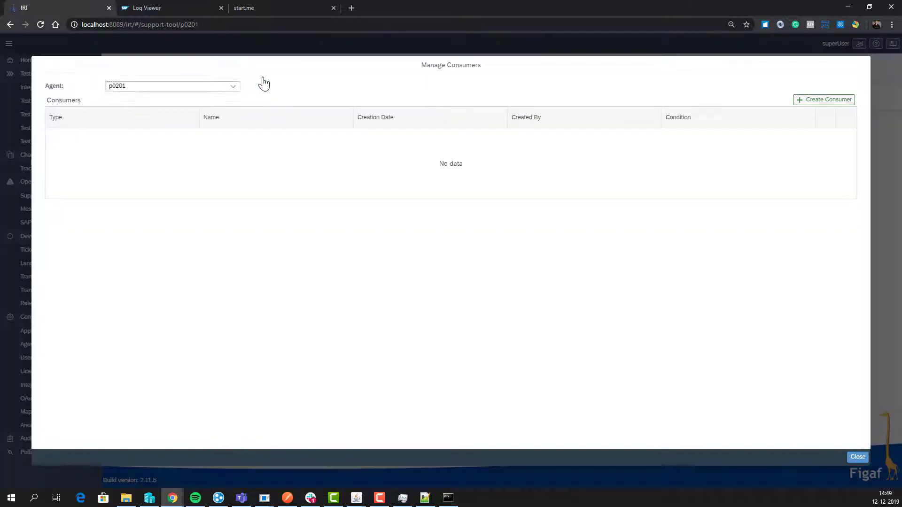
pyautogui.click(845, 104)
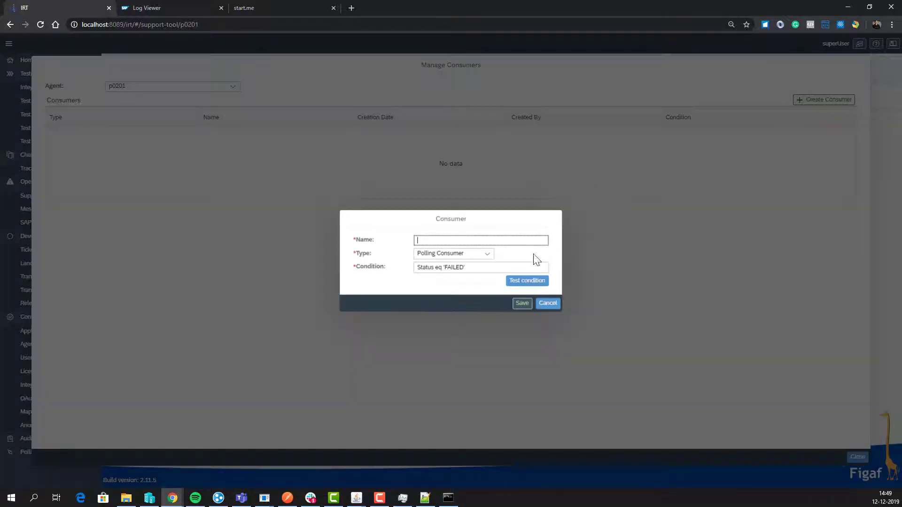
pyautogui.write('Fa')
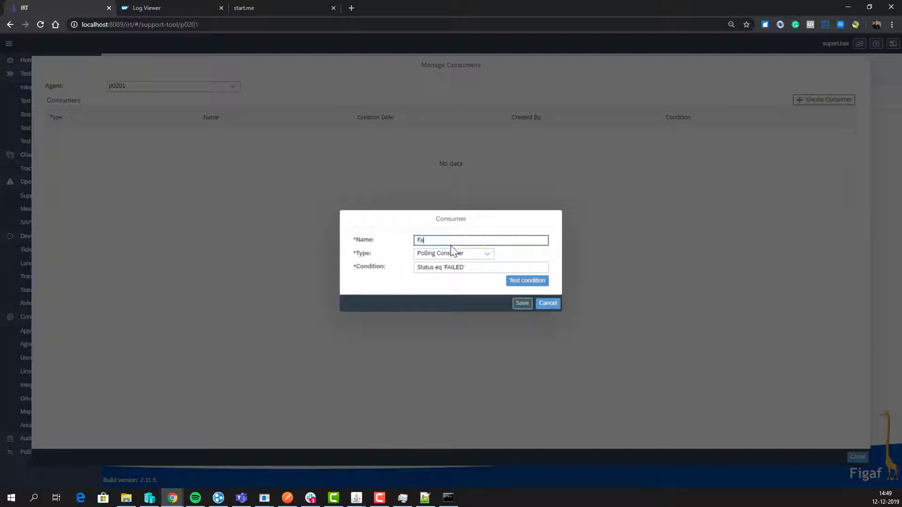
pyautogui.press('BackSpace')
pyautogui.click(459, 268)
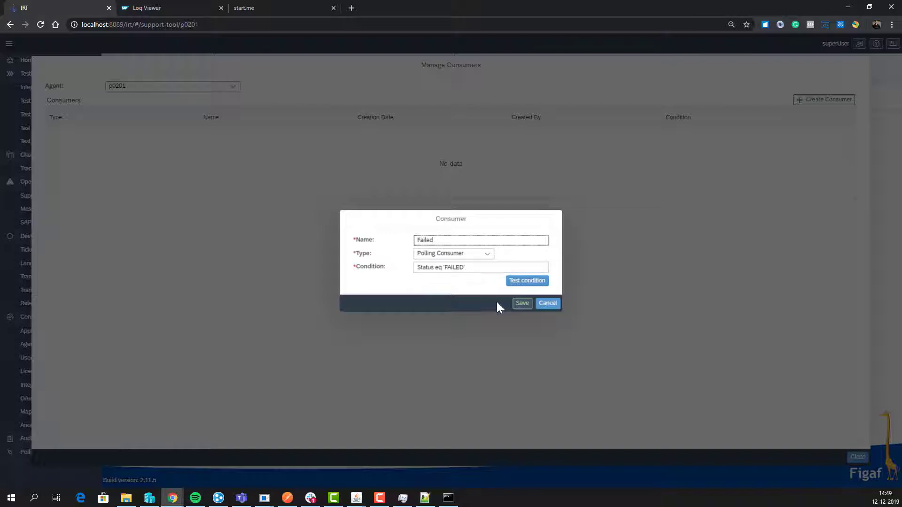
pyautogui.click(522, 304)
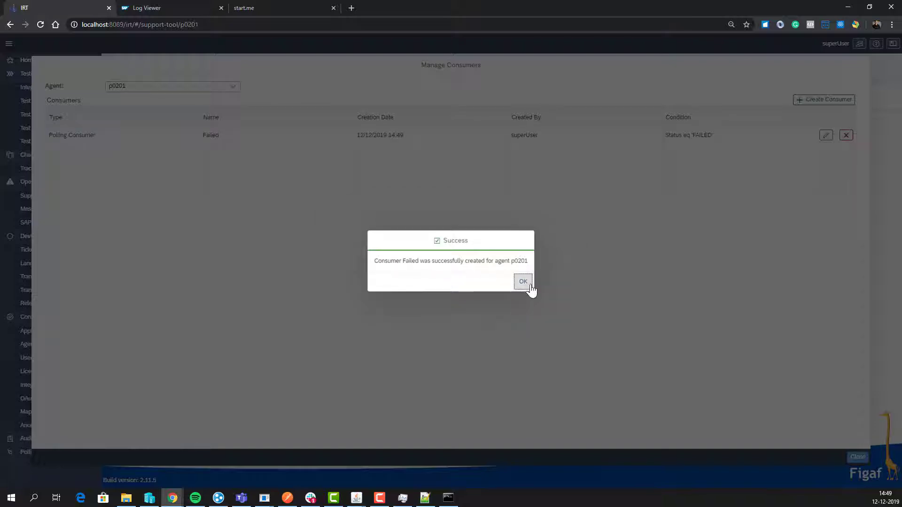
pyautogui.click(526, 284)
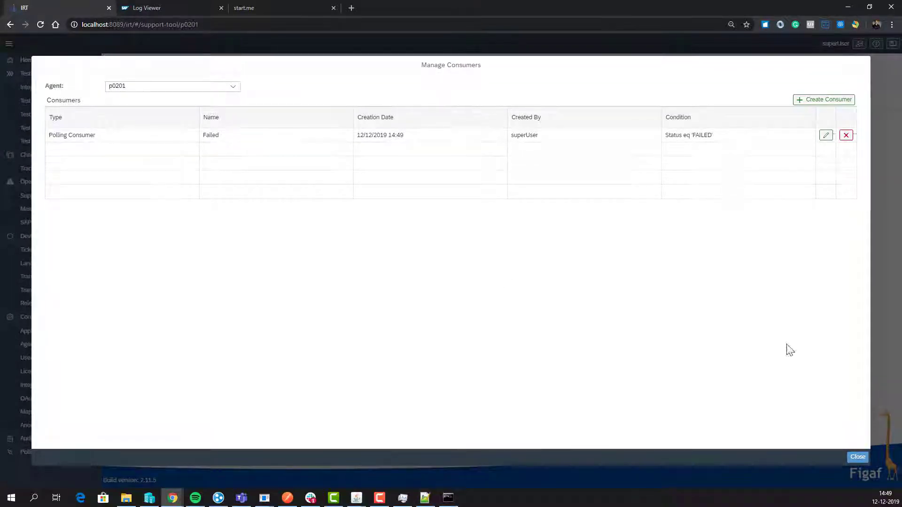
pyautogui.click(858, 458)
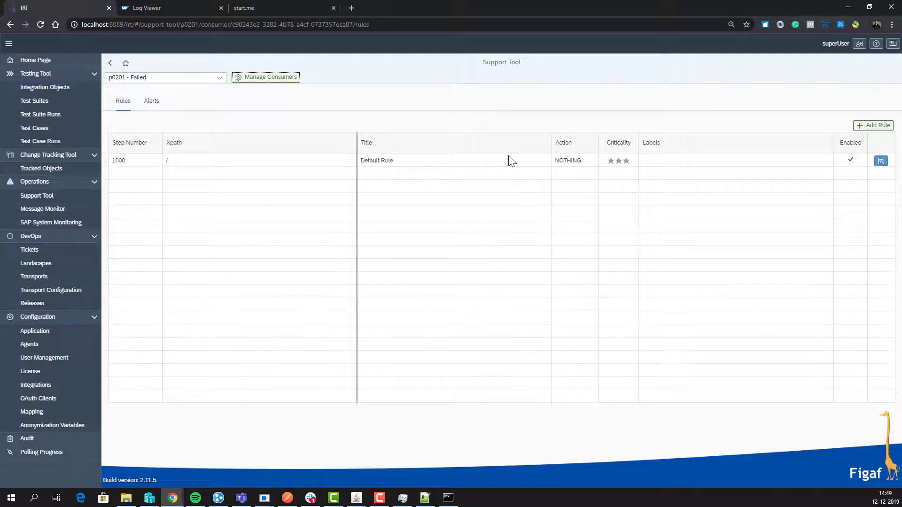
# Step: Poll alerts for the p0201 - Failed consumer, loading eight CPI_MESSAGE_ALERT entries
pyautogui.click(151, 100)
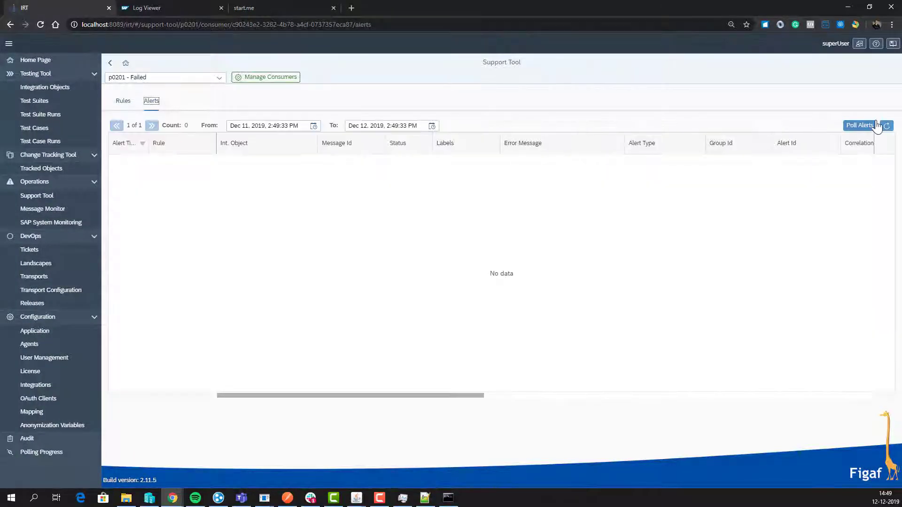
pyautogui.click(859, 125)
pyautogui.click(652, 281)
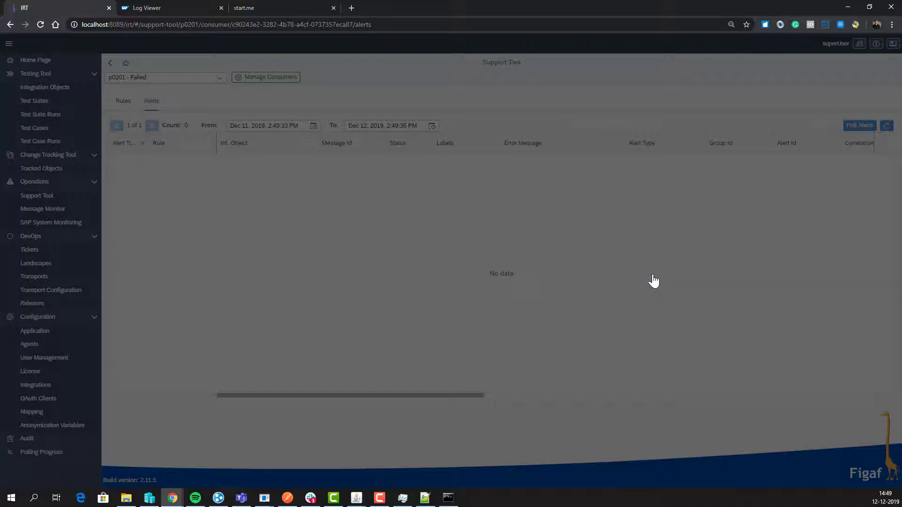
pyautogui.click(286, 501)
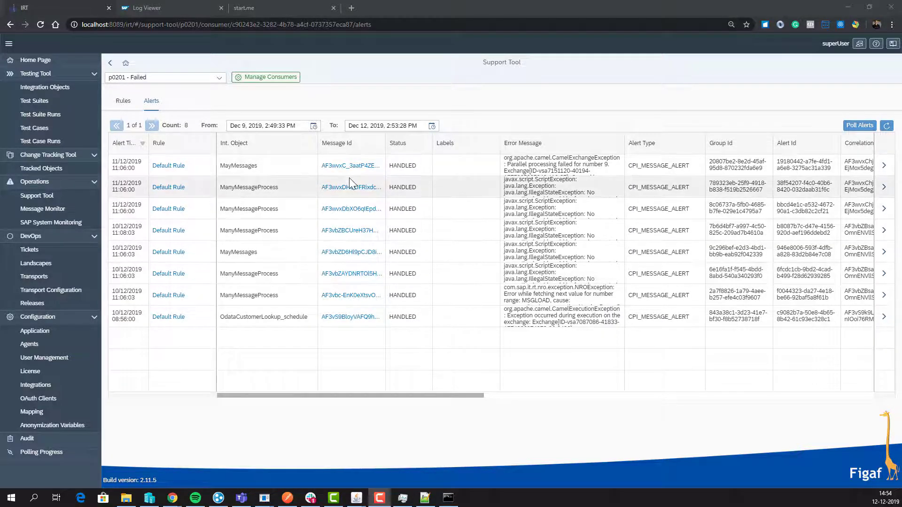
pyautogui.click(884, 166)
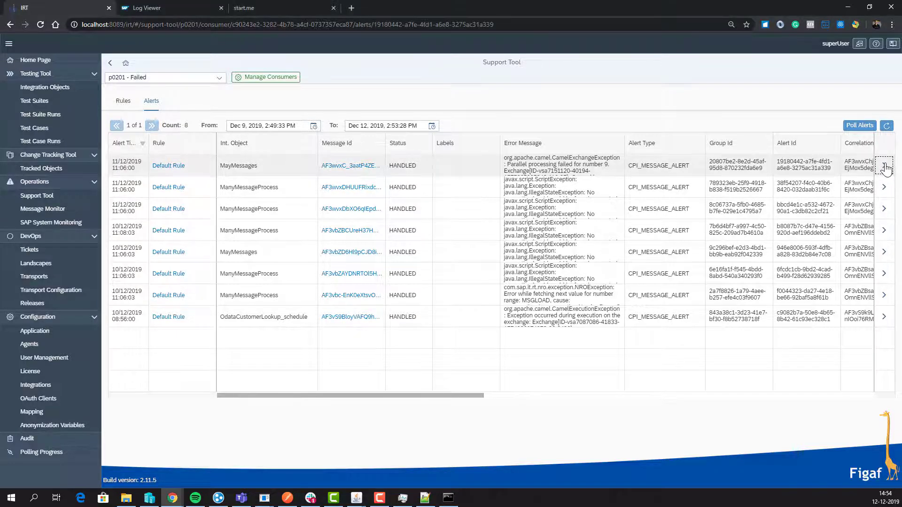
# Step: Review the MayMessages alert XML and start a new rule from it
pyautogui.scroll(-6, 492, 395)
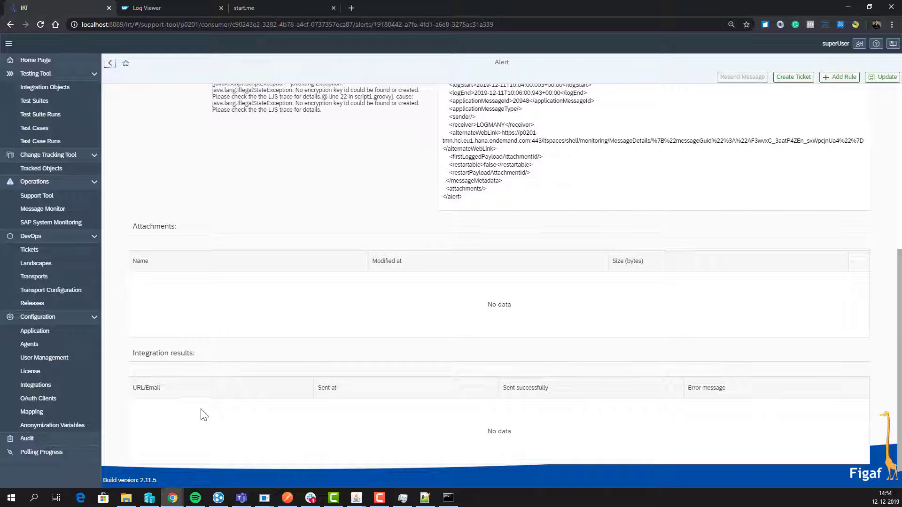
pyautogui.scroll(5, 306, 334)
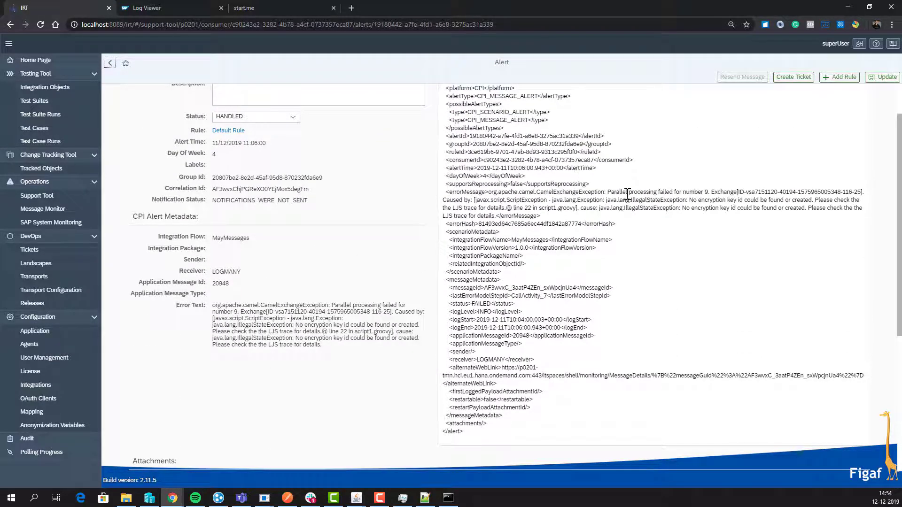
pyautogui.scroll(1, 509, 198)
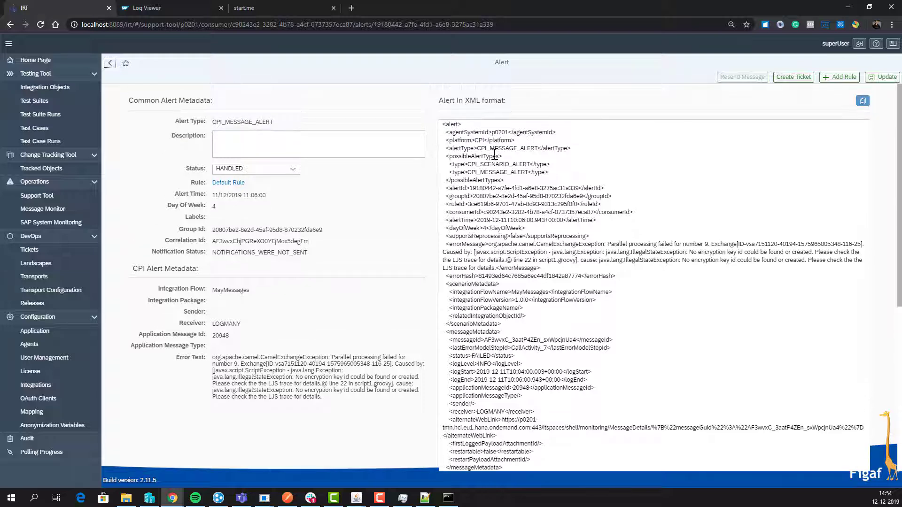
pyautogui.moveTo(494, 154); pyautogui.dragTo(636, 308)
pyautogui.click(478, 277)
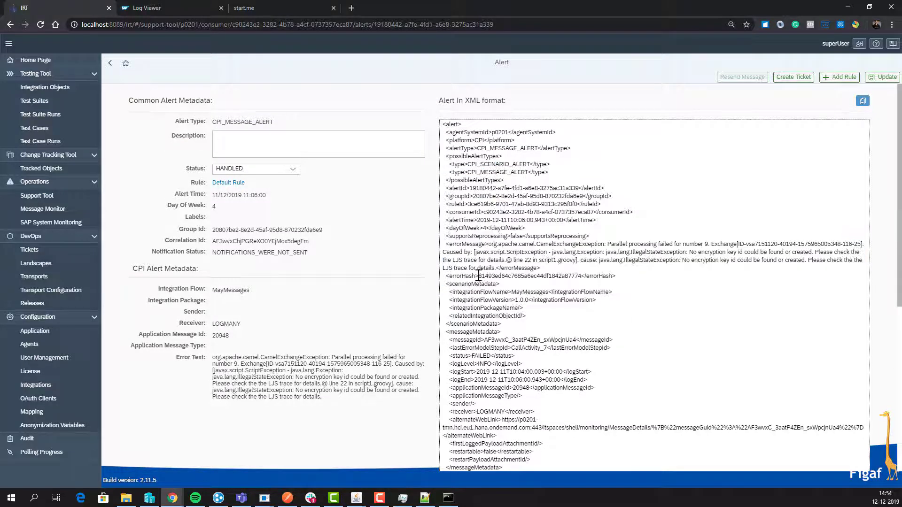
pyautogui.click(839, 77)
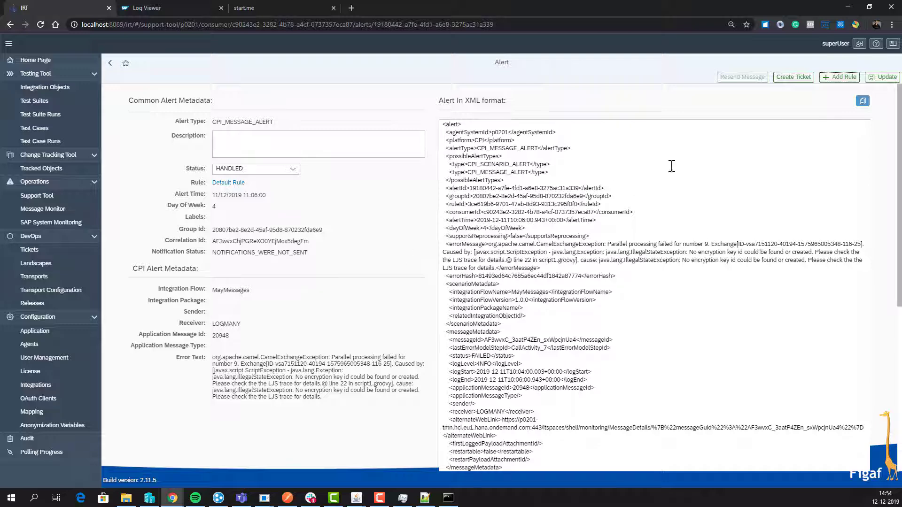
pyautogui.click(836, 77)
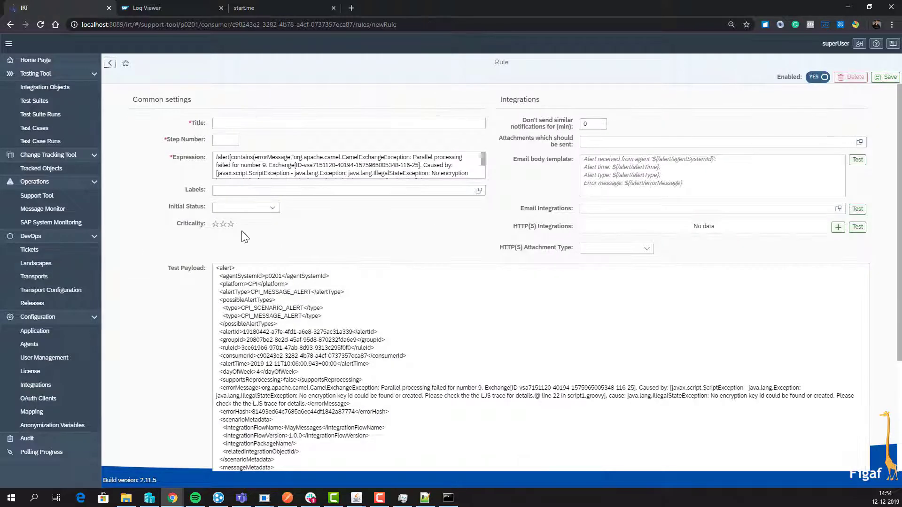
# Step: Title the rule 'No encryption key id', copied from the test payload, with step number 22
pyautogui.click(249, 124)
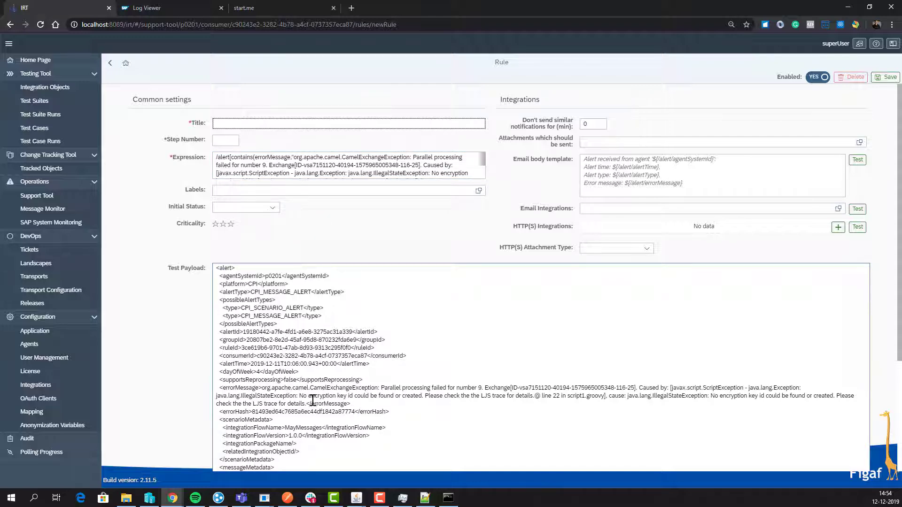
pyautogui.scroll(-2, 285, 371)
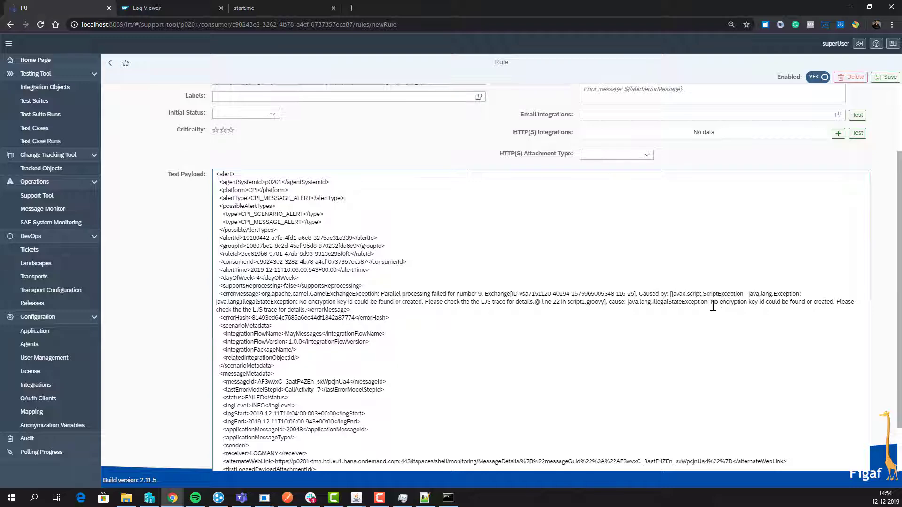
pyautogui.moveTo(710, 303); pyautogui.dragTo(764, 303)
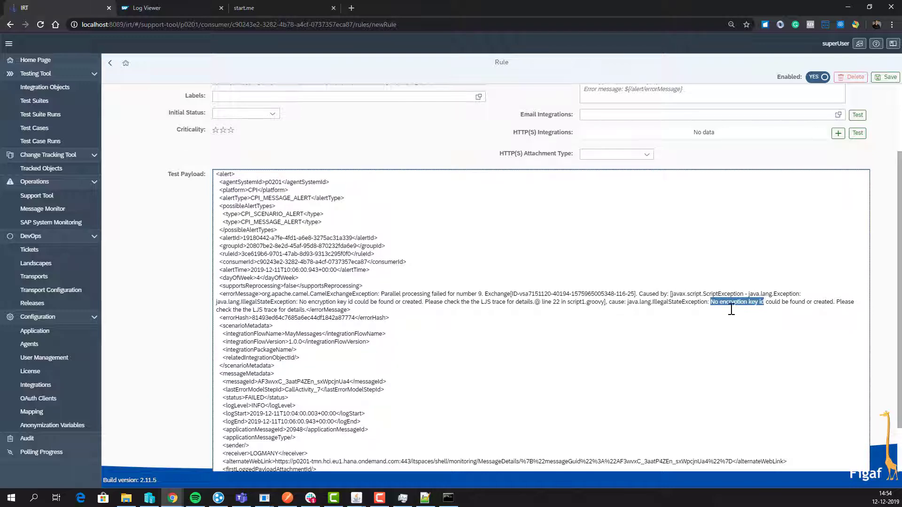
pyautogui.hotkey('ctrl', 'c')
pyautogui.scroll(2, 731, 310)
pyautogui.click(256, 123)
pyautogui.hotkey('ctrl', 'v')
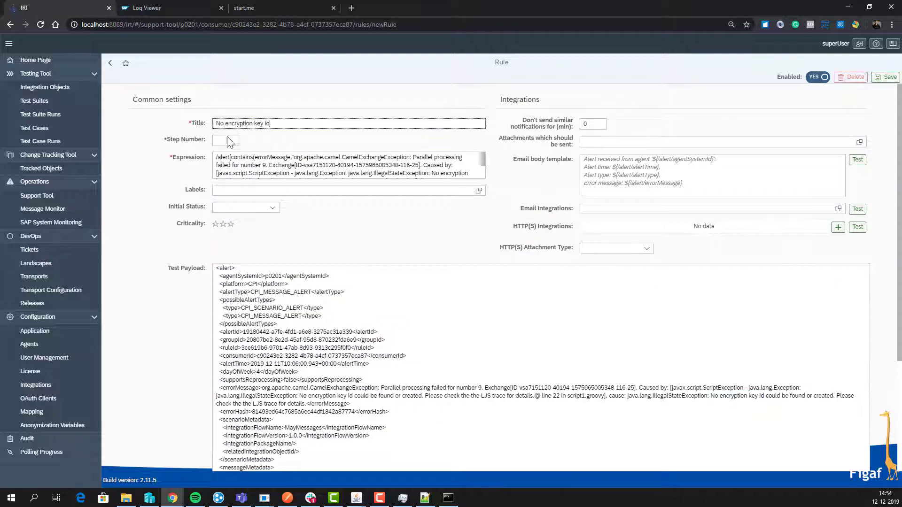
pyautogui.click(226, 140)
pyautogui.write('22')
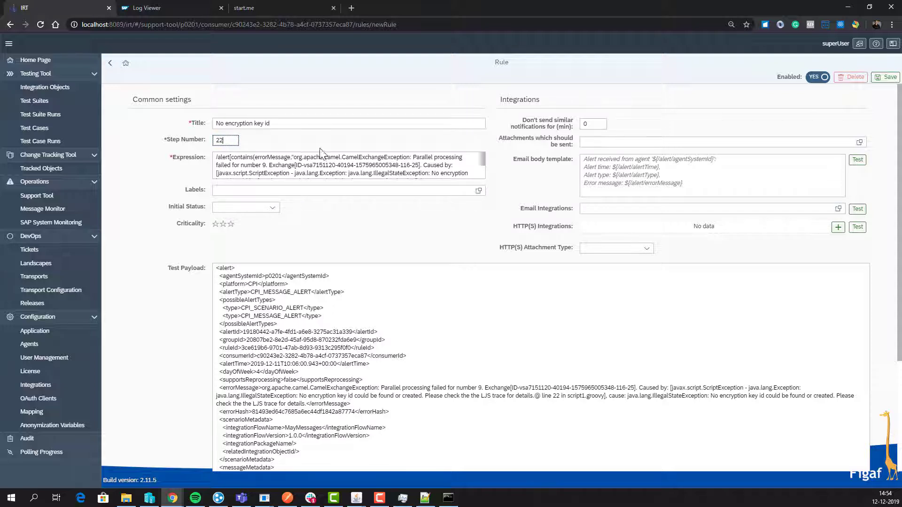
# Step: Trim the match expression so it covers only the 'No encryption key id' error text
pyautogui.click(323, 165)
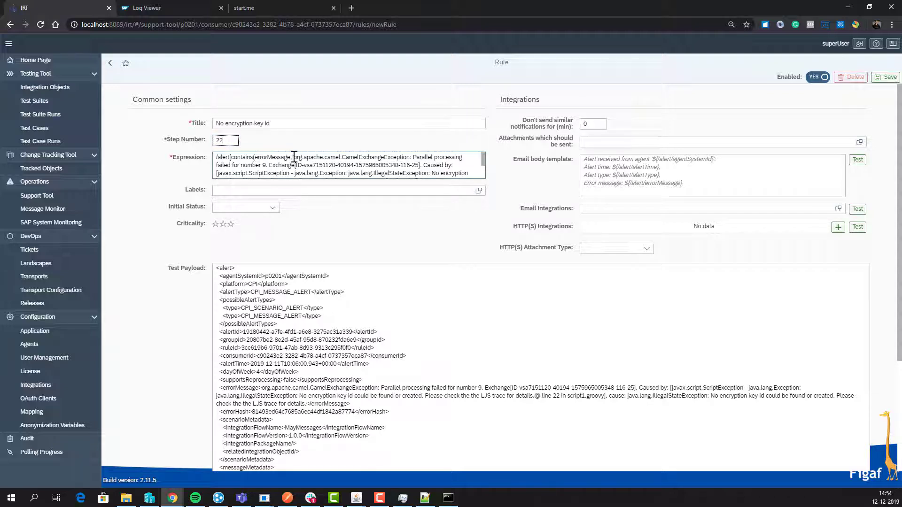
pyautogui.moveTo(294, 156); pyautogui.dragTo(433, 172)
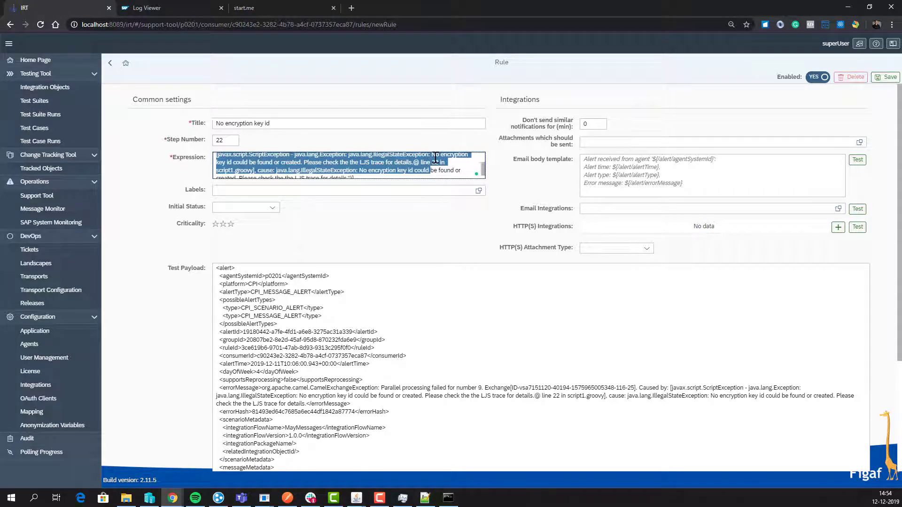
pyautogui.keyDown('shift'); pyautogui.click(435, 158); pyautogui.keyUp('shift')
pyautogui.hotkey('shift', 'Up')
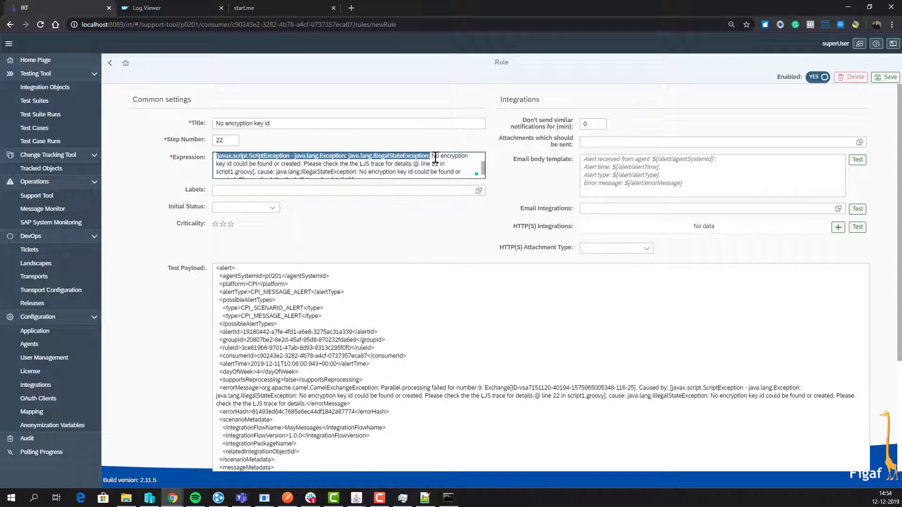
pyautogui.press('Delete')
pyautogui.press('Delete')
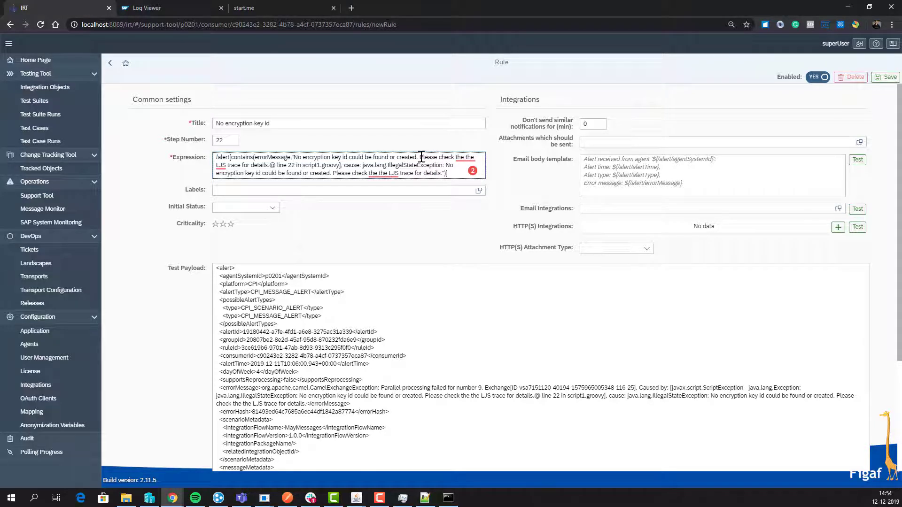
pyautogui.moveTo(422, 157); pyautogui.dragTo(342, 167)
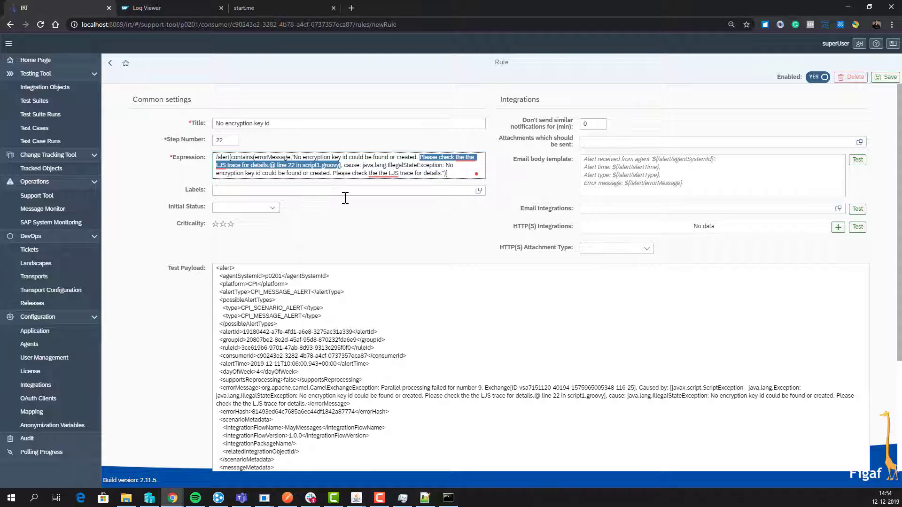
pyautogui.keyDown('shift'); pyautogui.click(442, 174); pyautogui.keyUp('shift')
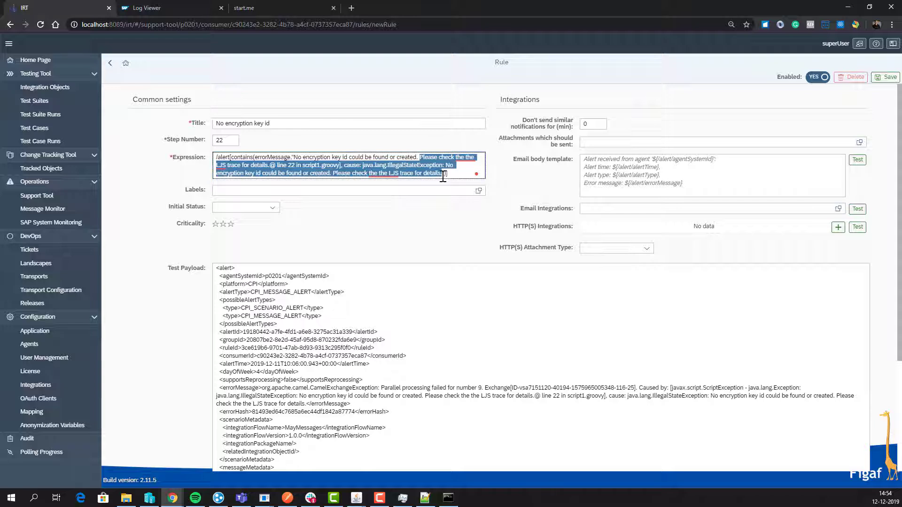
pyautogui.press('BackSpace')
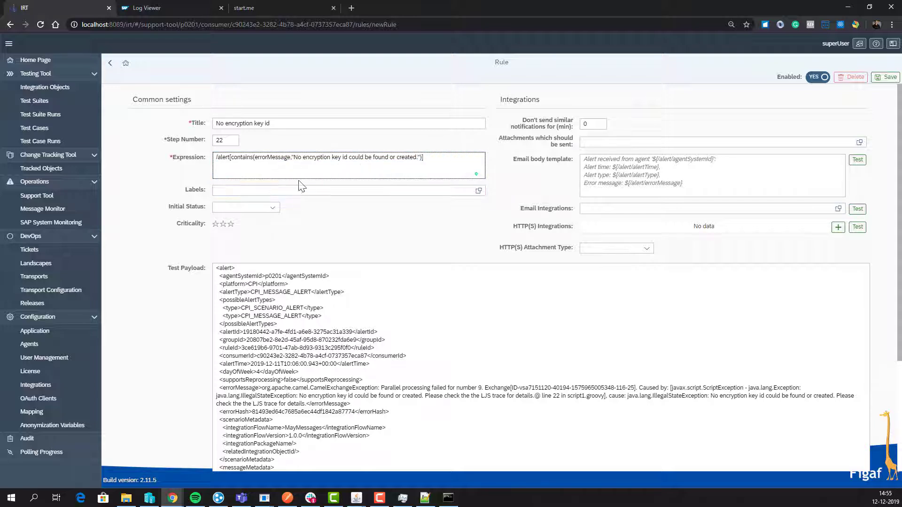
pyautogui.click(288, 125)
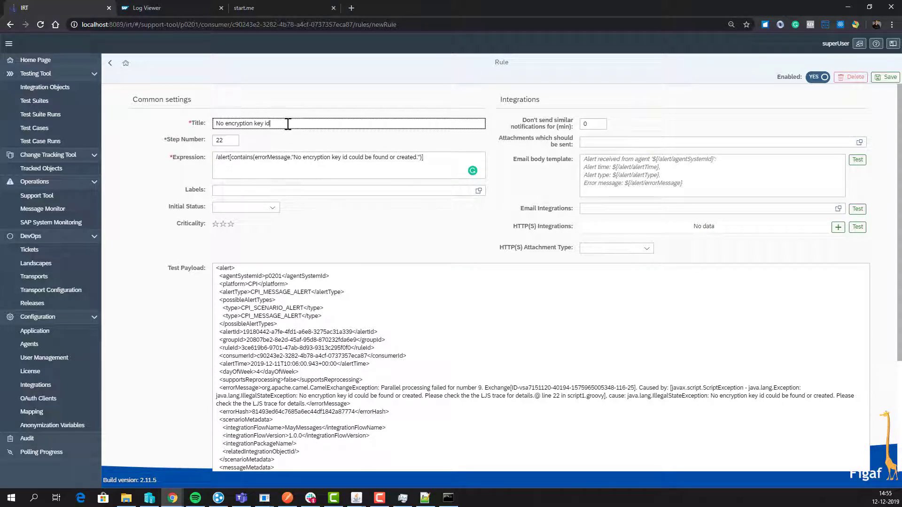
# Step: Start the email body with 'Hi' and a line asking to ensure an encryption key exists
pyautogui.hotkey('ctrl', 'a')
pyautogui.click(682, 182)
pyautogui.write('Hi')
pyautogui.press('Return')
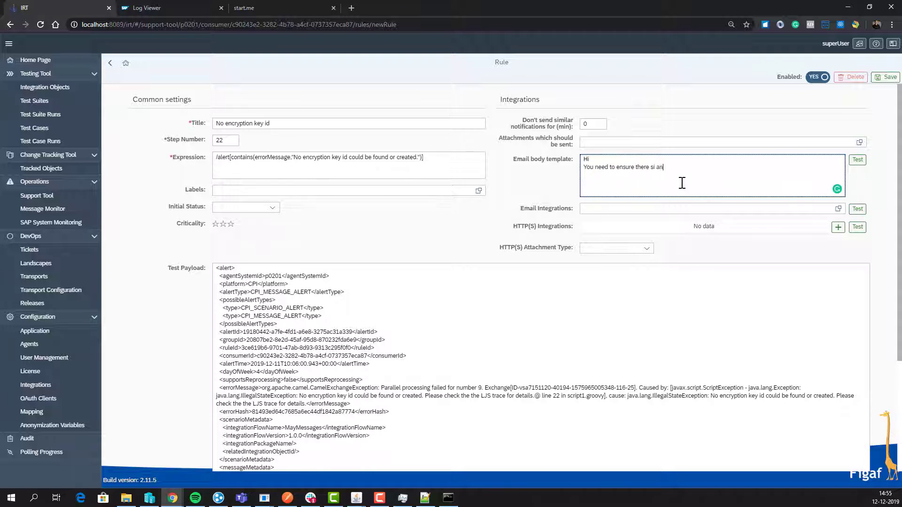
pyautogui.write('You need to ensure there si an')
pyautogui.press('BackSpace')
pyautogui.write('ryption key for')
# Step: Insert ${//integrationFlowName} into the email body, test it renders MayMessages, and save the rule
pyautogui.scroll(-3, 268, 344)
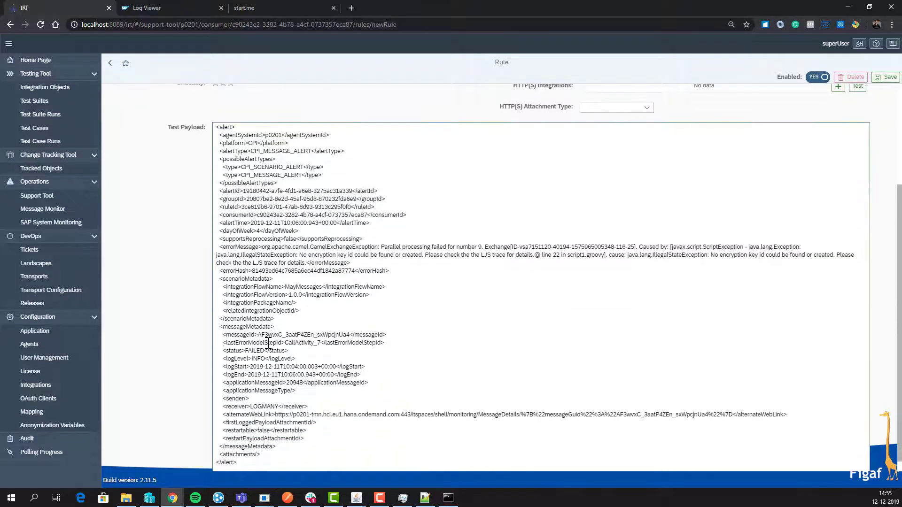
pyautogui.doubleClick(263, 286)
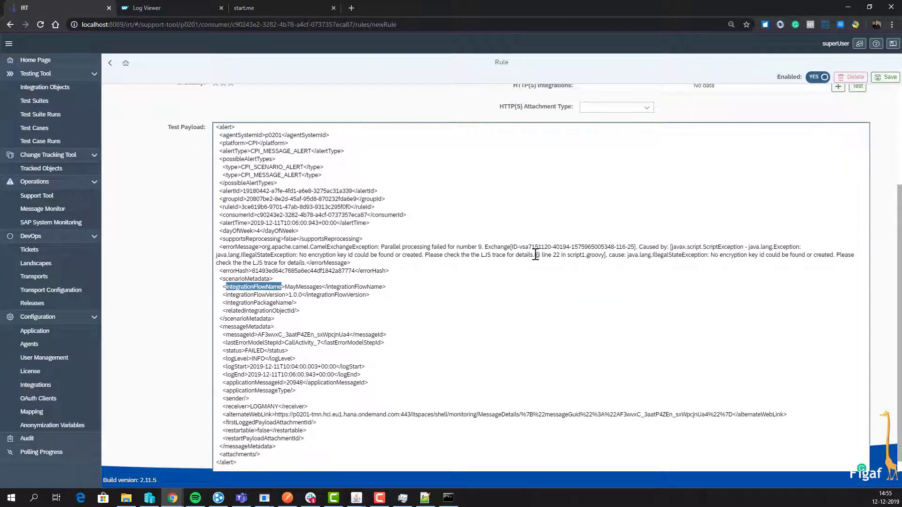
pyautogui.scroll(3, 611, 221)
pyautogui.click(686, 184)
pyautogui.hotkey('ctrl', 'v')
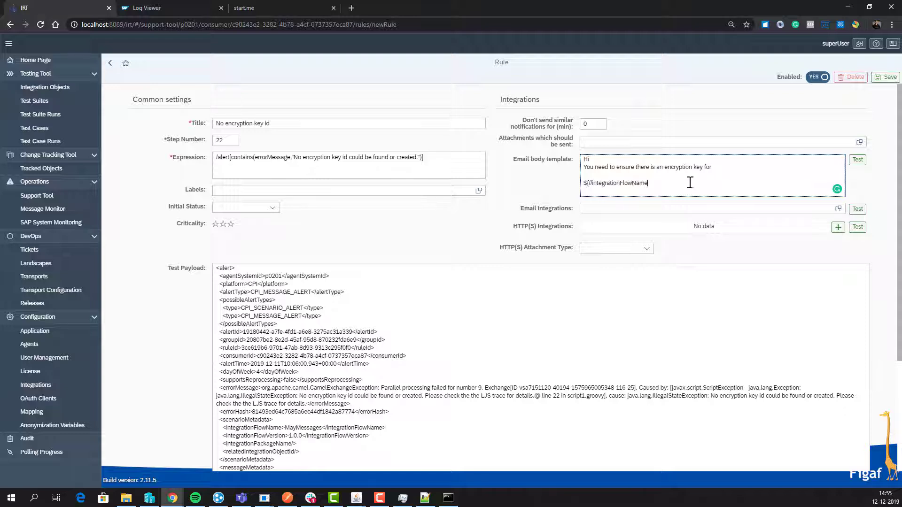
pyautogui.write('}')
pyautogui.click(858, 159)
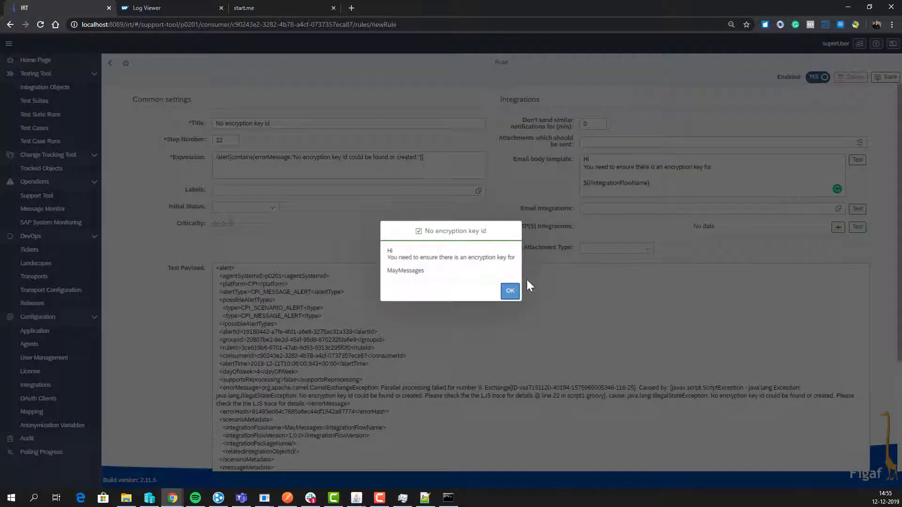
pyautogui.click(510, 290)
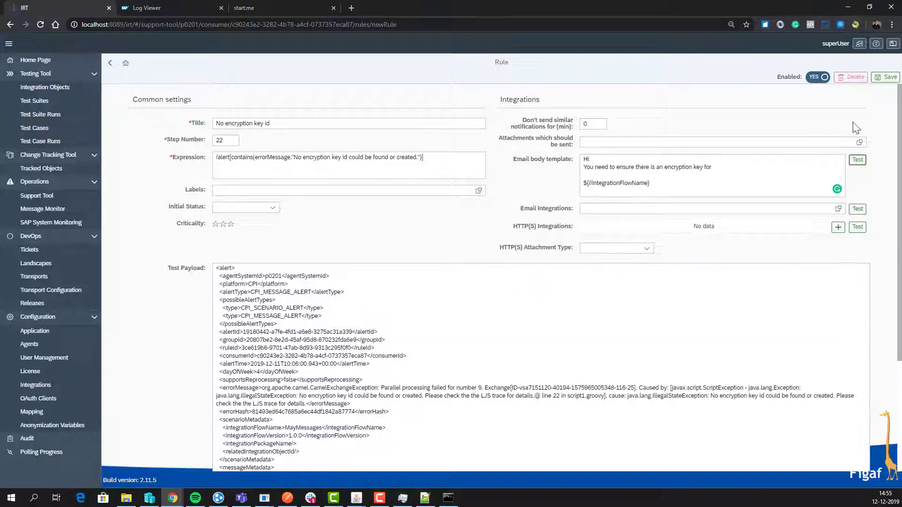
pyautogui.click(891, 78)
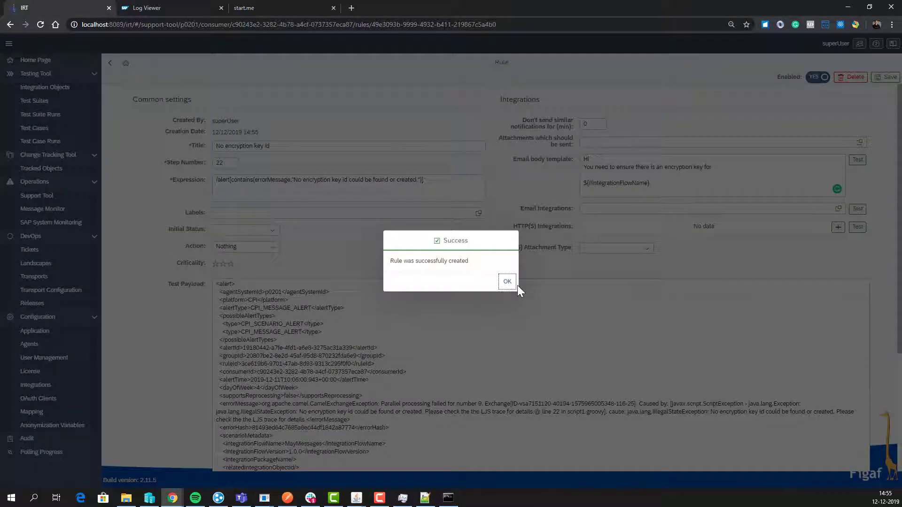
# Step: Show the Support Tool alerts list for the p0201 - Failed consumer, then move to the start.me tab
pyautogui.click(511, 283)
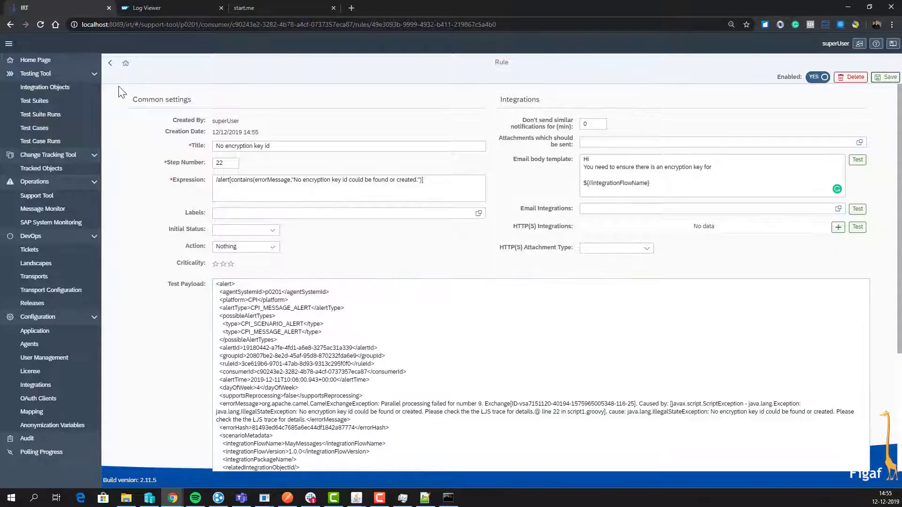
pyautogui.click(110, 63)
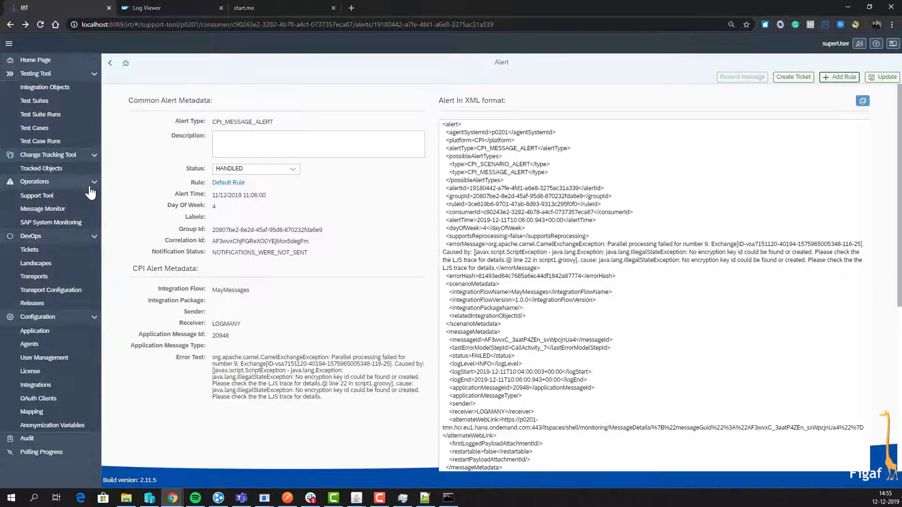
pyautogui.click(92, 195)
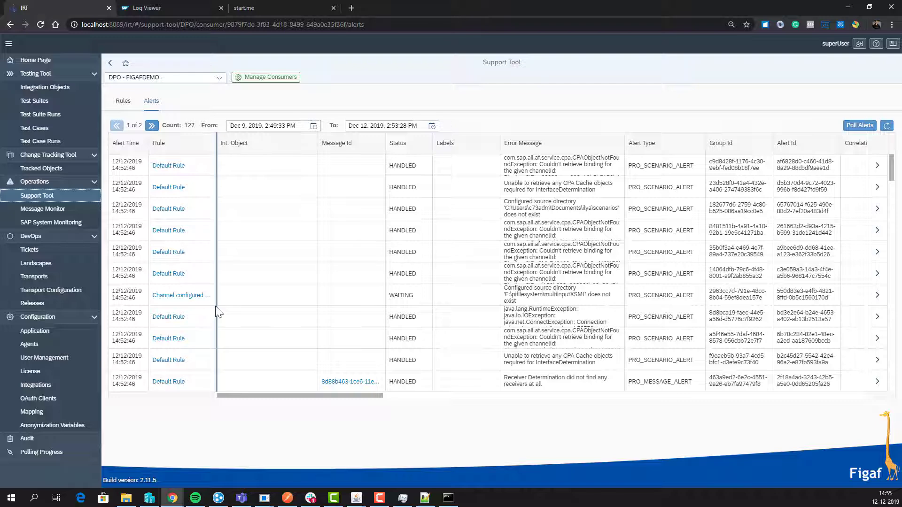
pyautogui.click(218, 78)
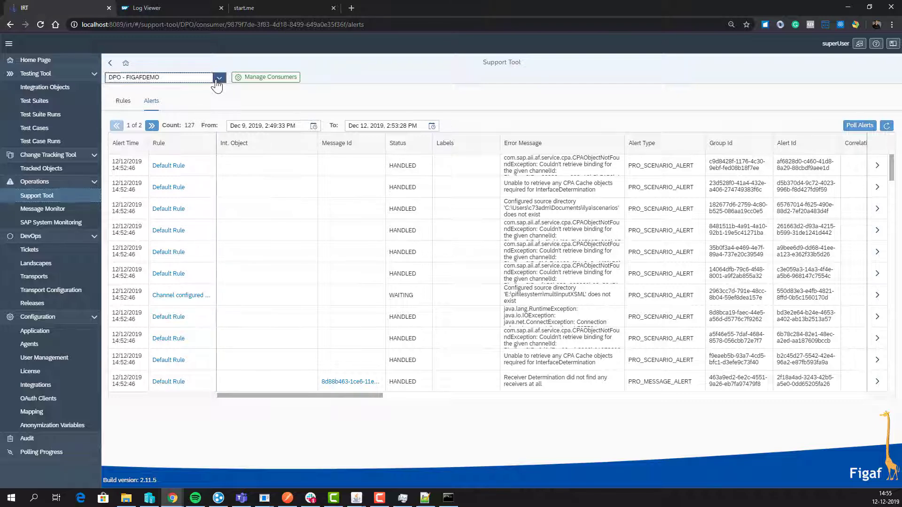
pyautogui.click(211, 104)
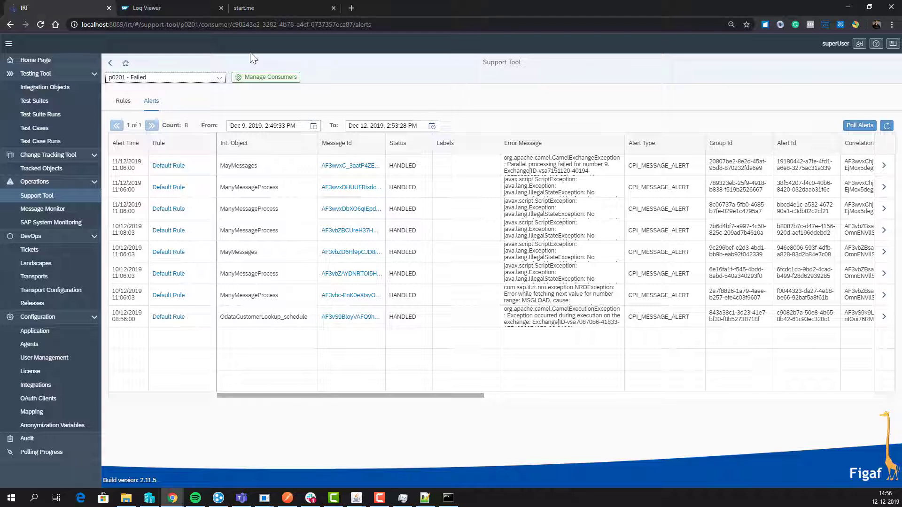
pyautogui.click(263, 13)
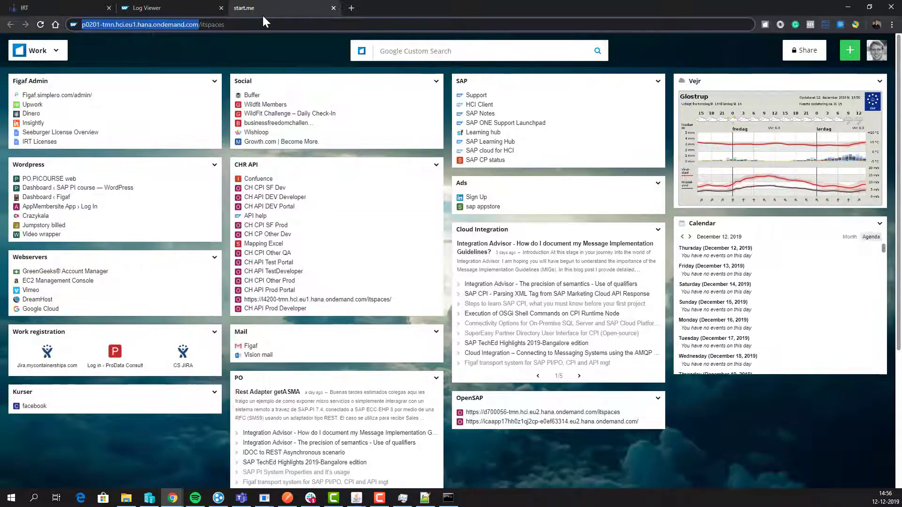
# Step: Load figaf.com/irtcloud and scroll down toward the IRT Cloud plans and pricing
pyautogui.hotkey('shift', 'Return')
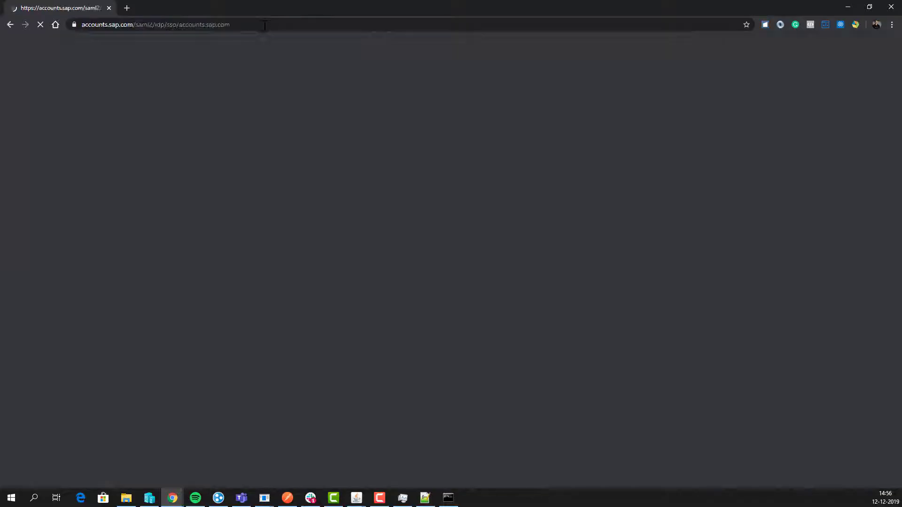
pyautogui.click(264, 26)
pyautogui.write('fi')
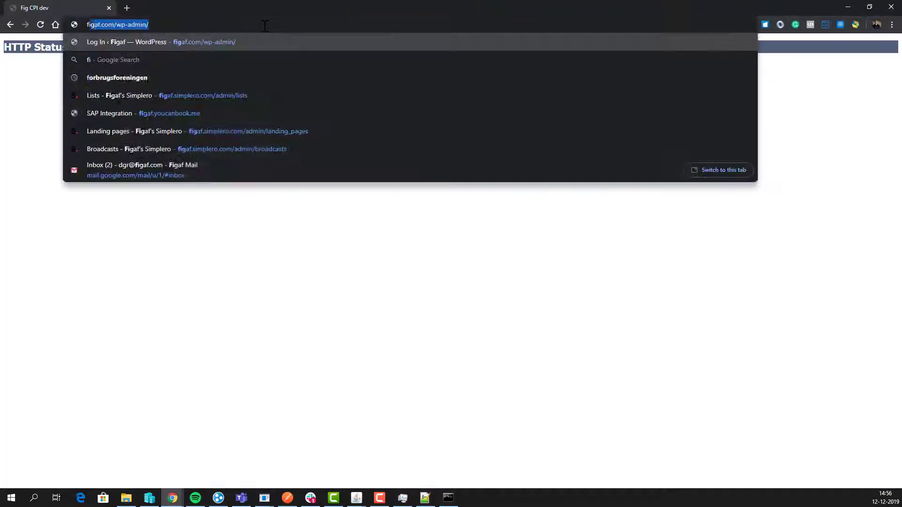
pyautogui.write('gaf.com/irtclo')
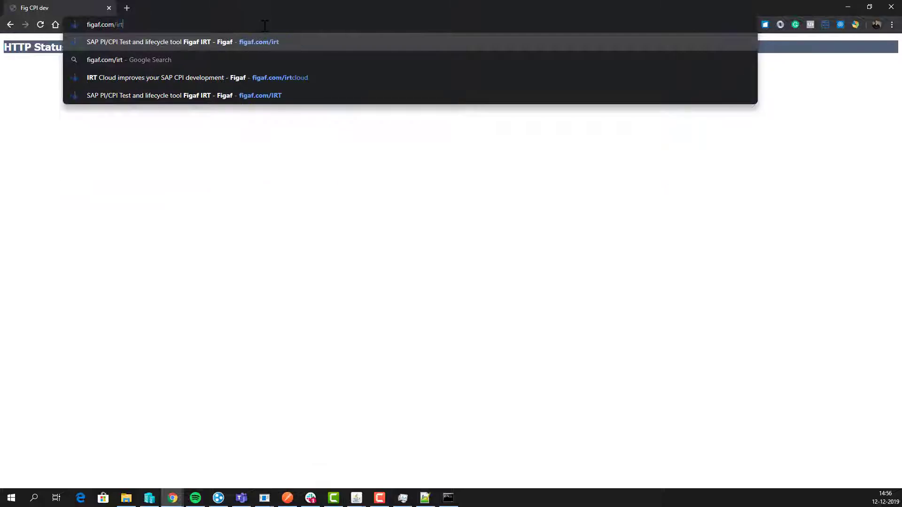
pyautogui.write('u')
pyautogui.press('Return')
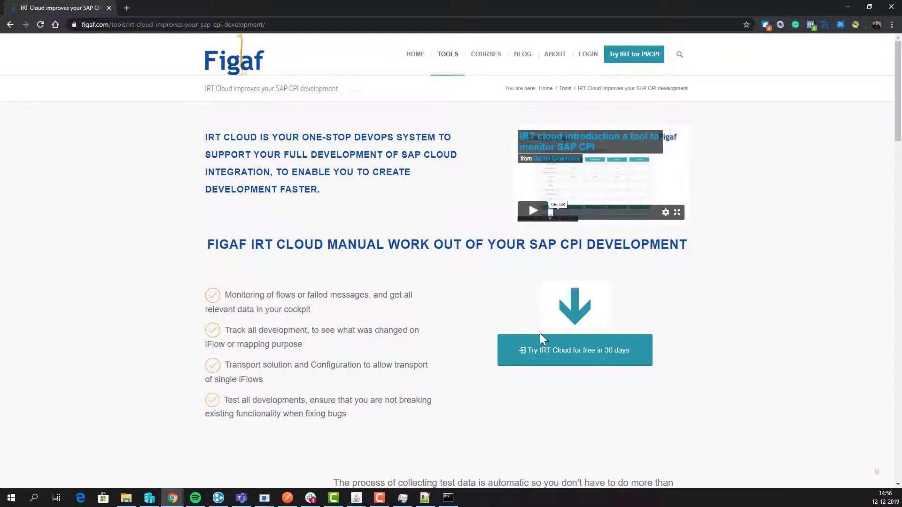
pyautogui.scroll(-20, 540, 334)
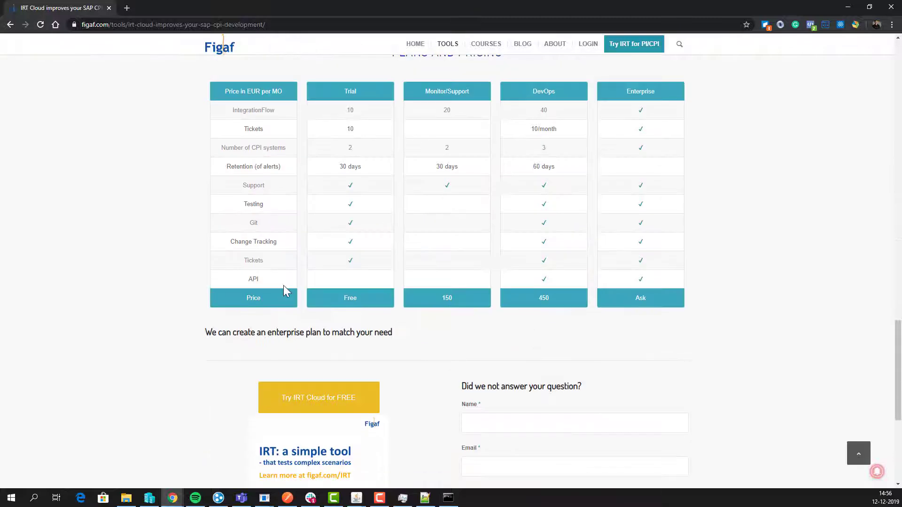